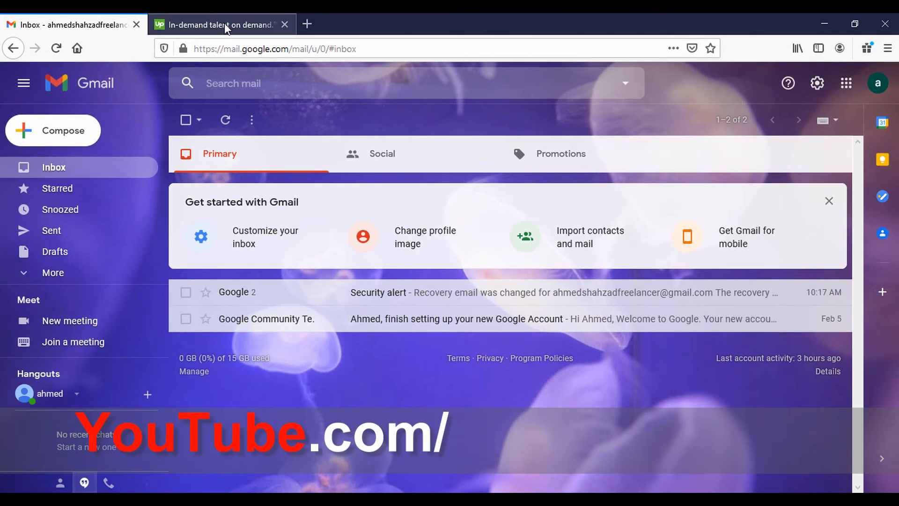
- Switch from the Gmail inbox to the Upwork homepage tab
left_click(224, 24)
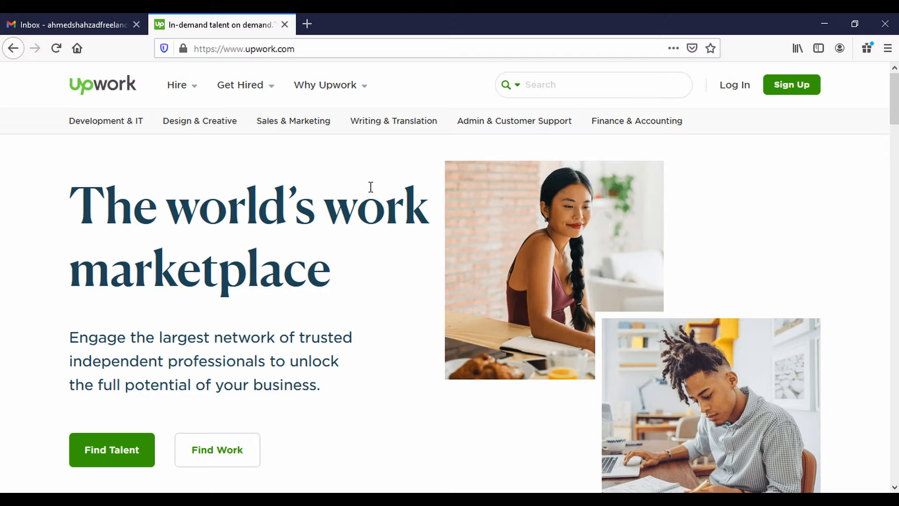
- Choose Sign Up on the Upwork homepage to start a new account
left_click(802, 87)
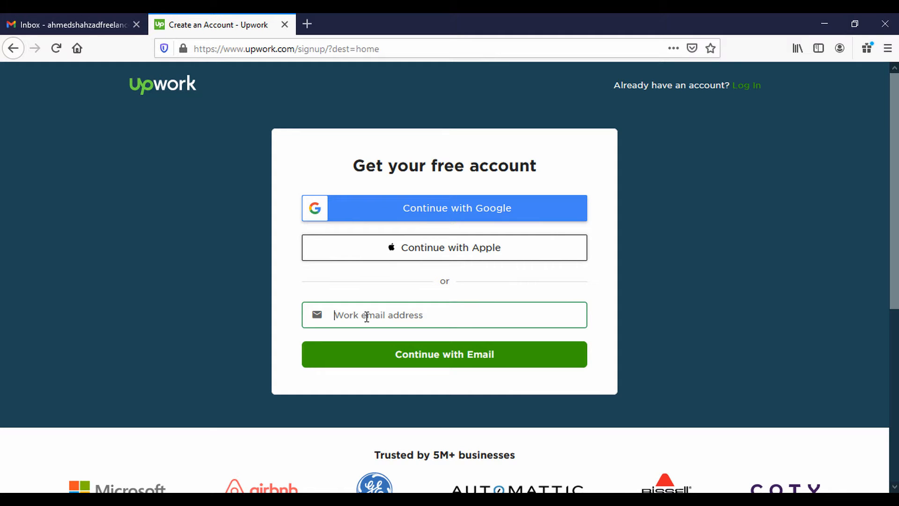
- Paste the email address and continue with it despite the gmail warning
key("ctrl+v")
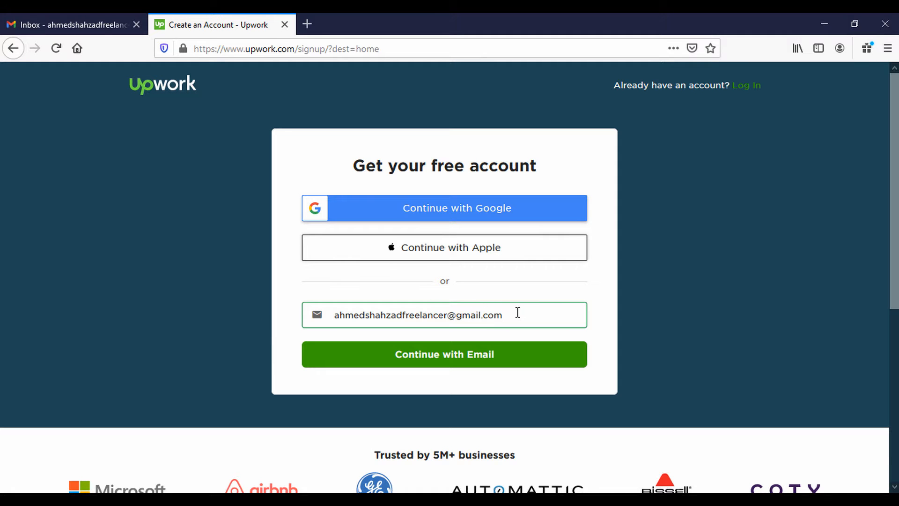
left_click(446, 365)
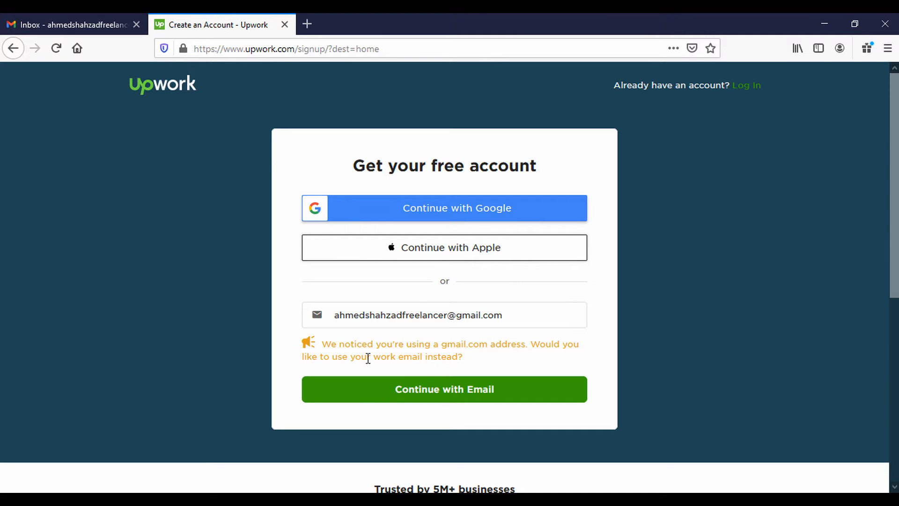
left_click(444, 393)
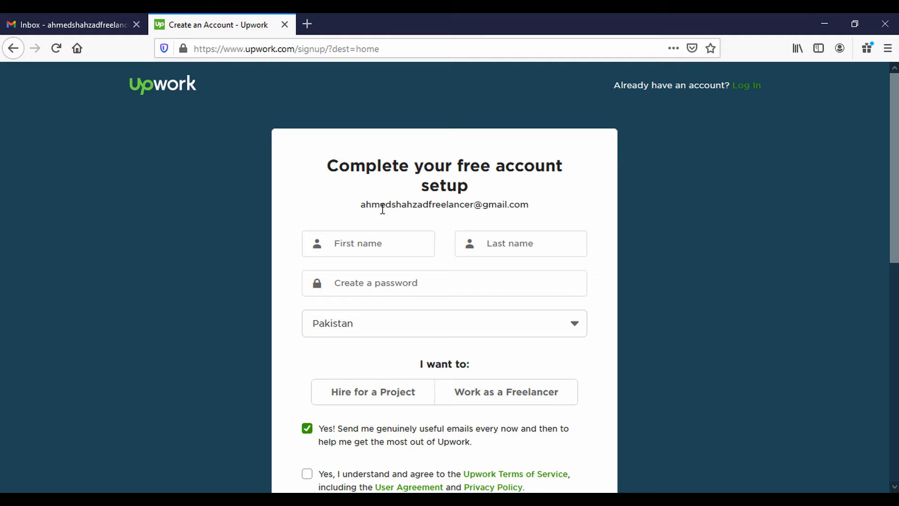
- Fill in the first name, last name and an account password
left_click(361, 249)
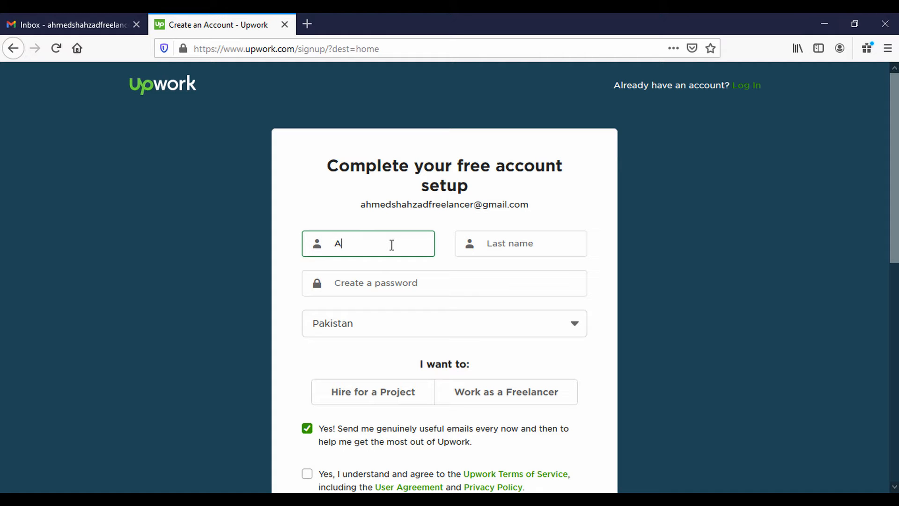
left_click(508, 245)
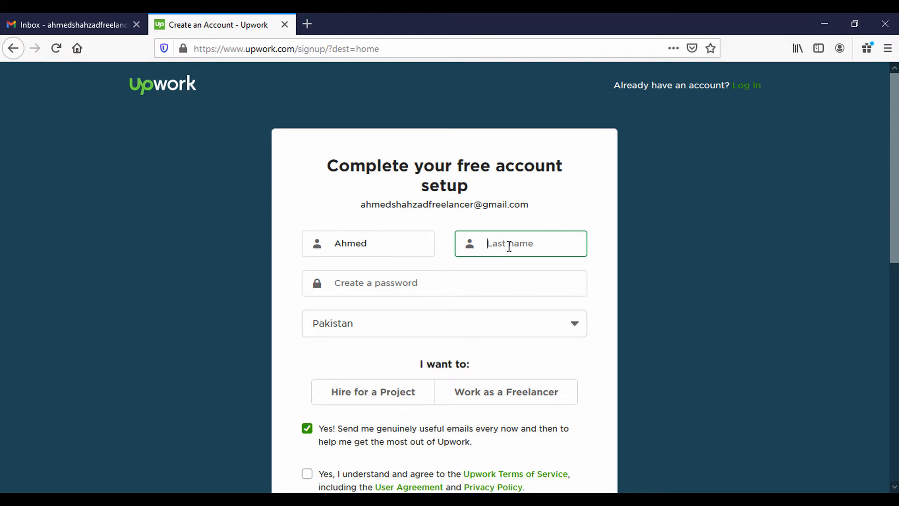
left_click(459, 280)
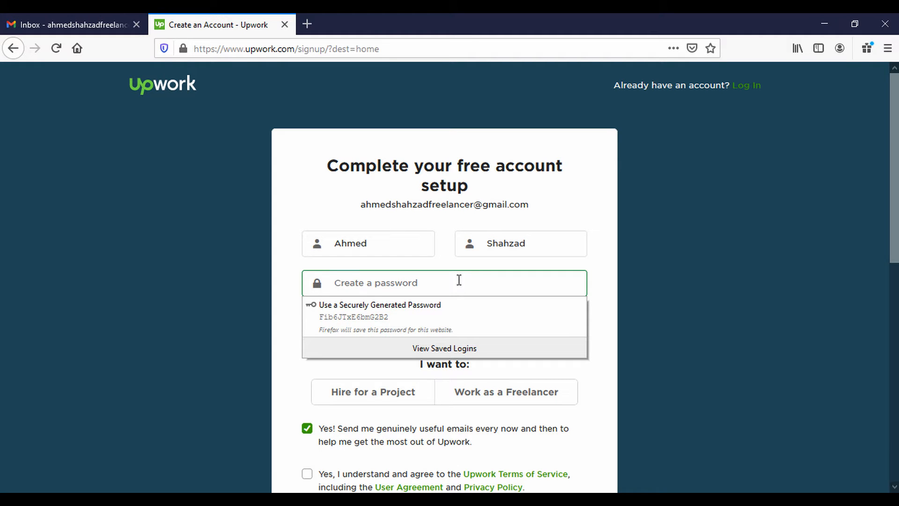
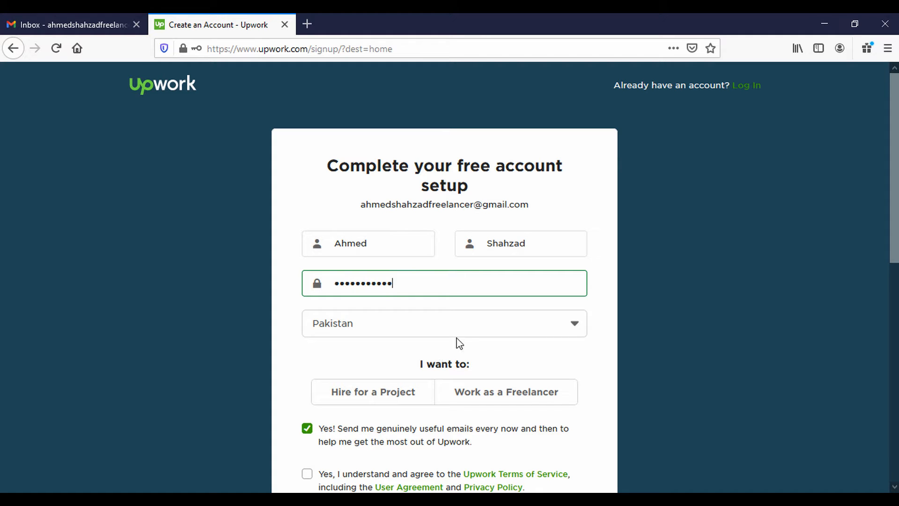
- Check the country list and keep Pakistan as the country
left_click(556, 328)
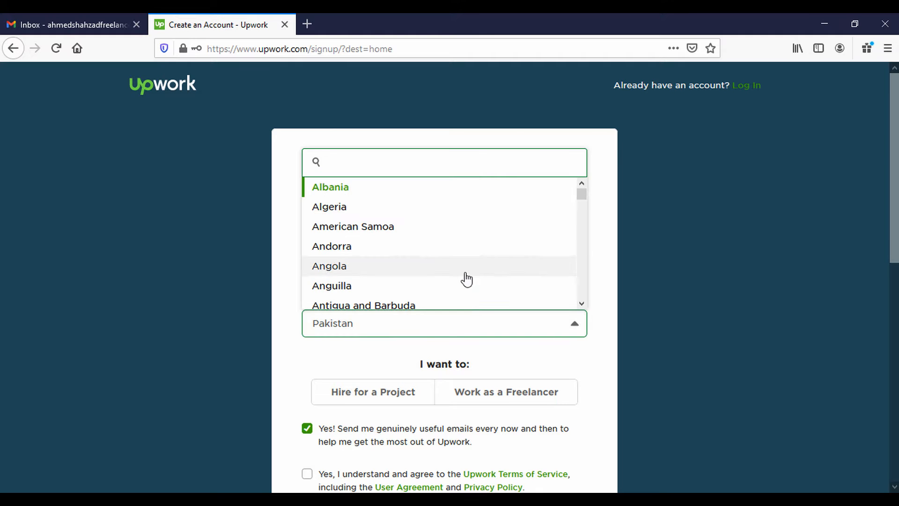
scroll(524, 263, "down", 5)
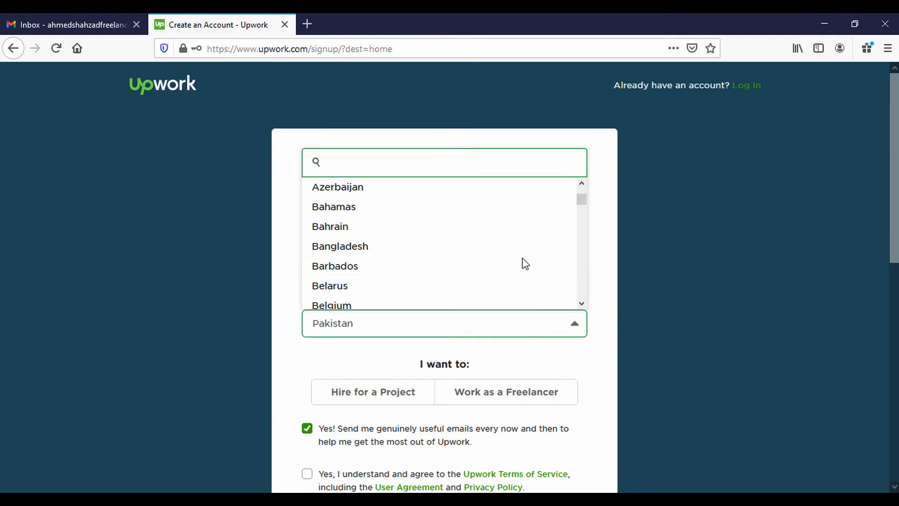
scroll(523, 258, "up", 5)
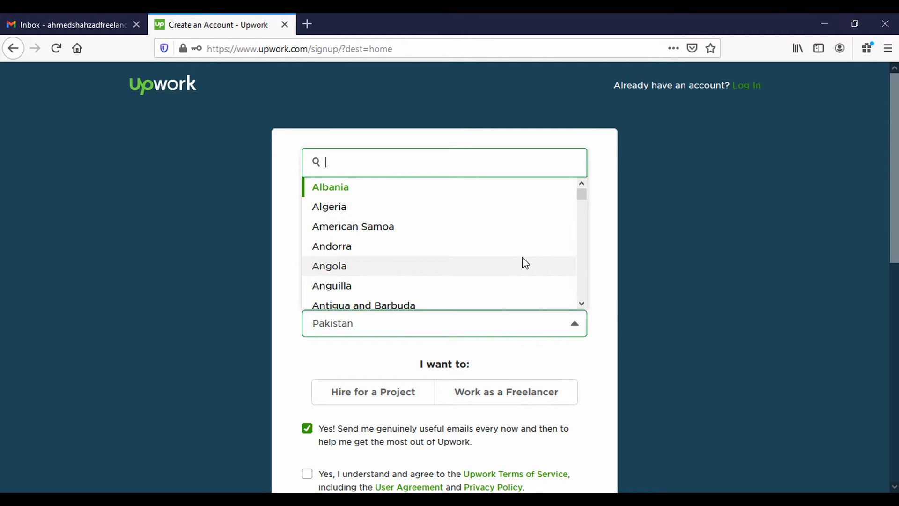
left_click(715, 237)
scroll(311, 231, "down", 3)
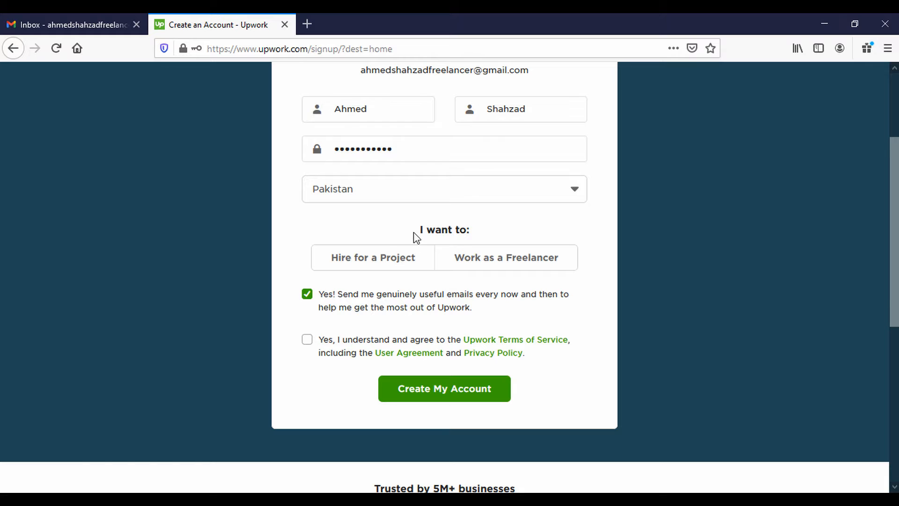
- Choose the Work as a Freelancer role and enter a username
left_click(387, 264)
left_click(361, 267)
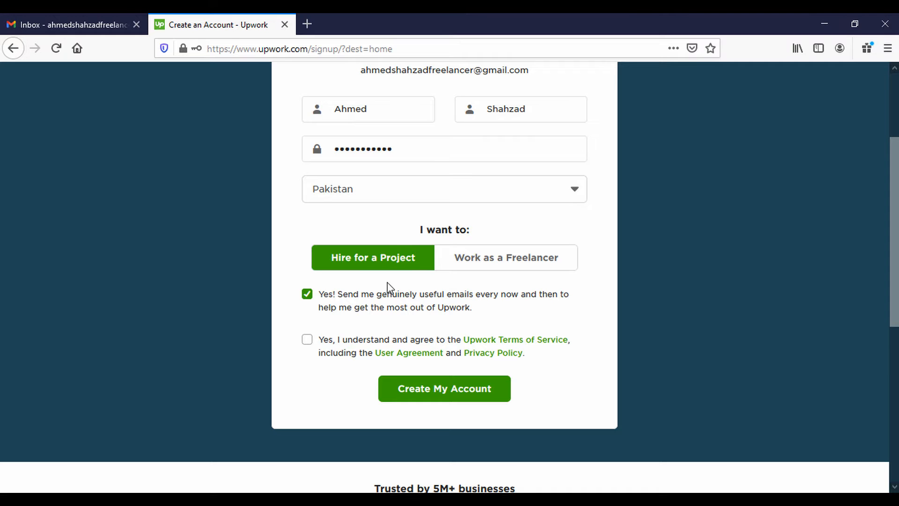
left_click(488, 271)
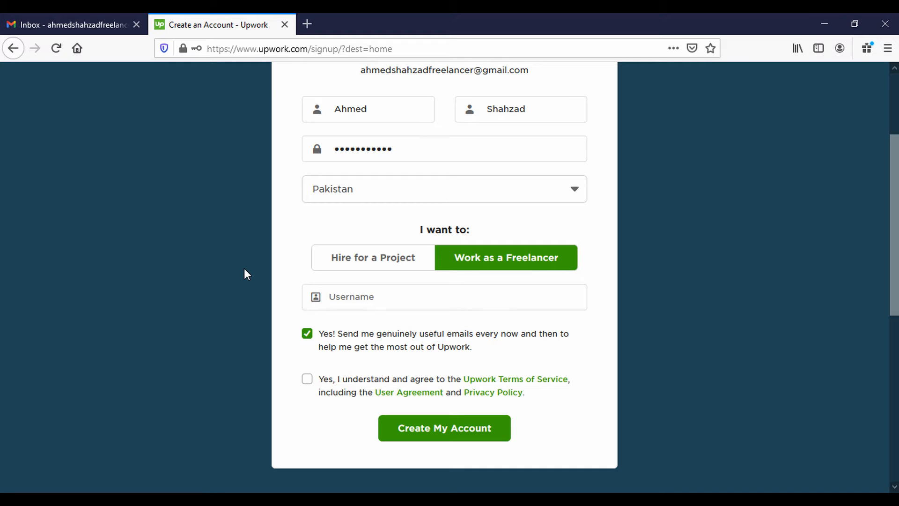
key("Tab")
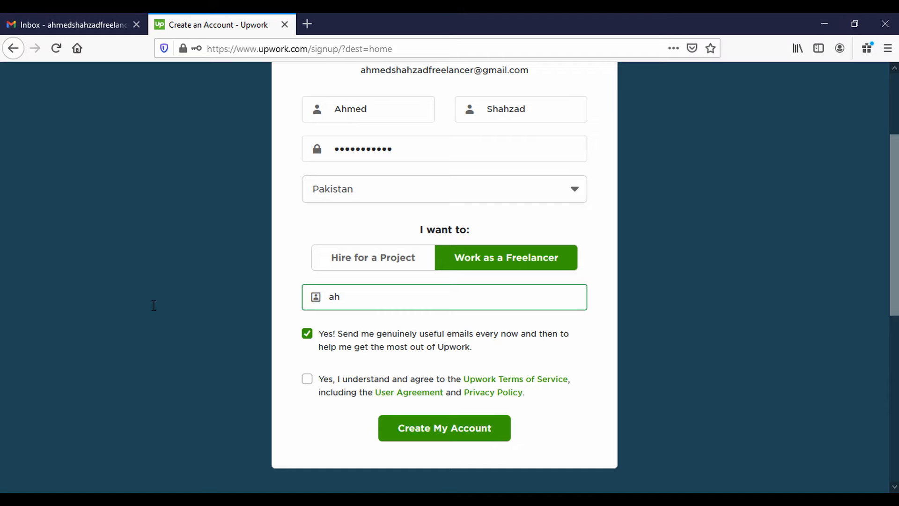
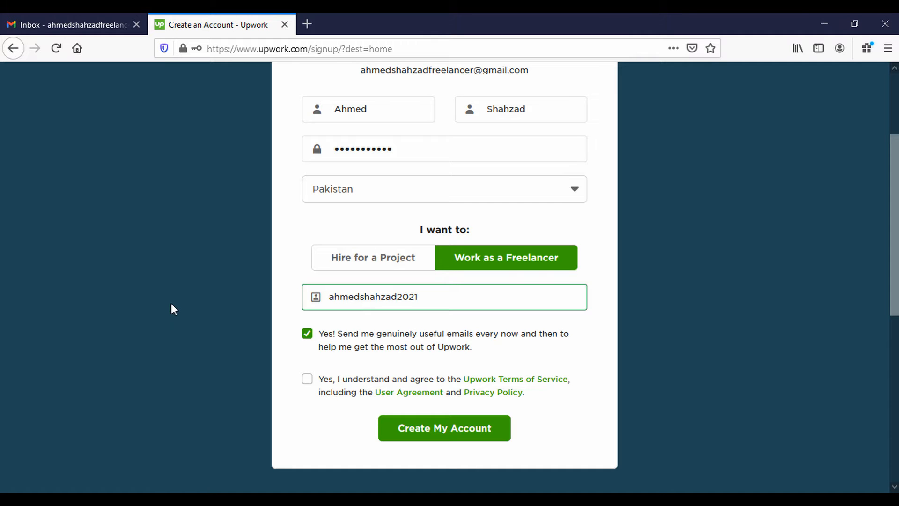
left_click(206, 285)
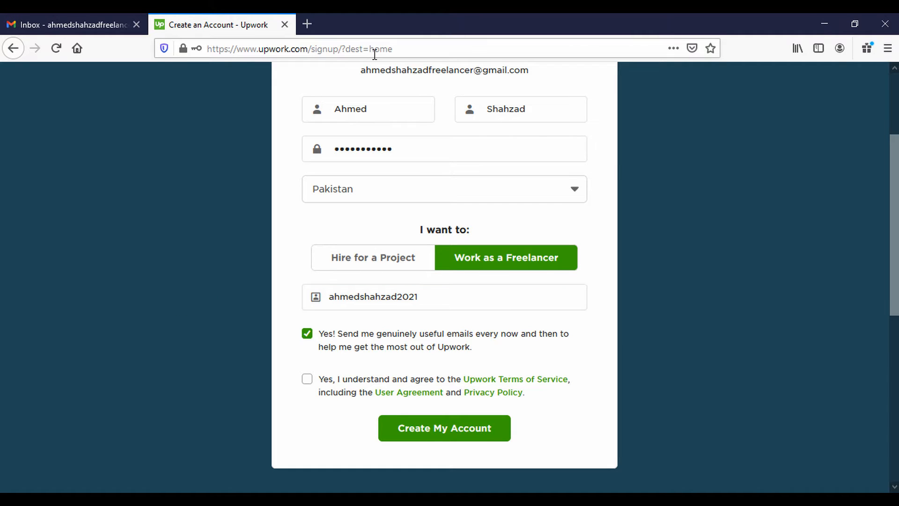
- Accept the Terms of Service and submit Create My Account
left_click_drag(359, 72, 536, 75)
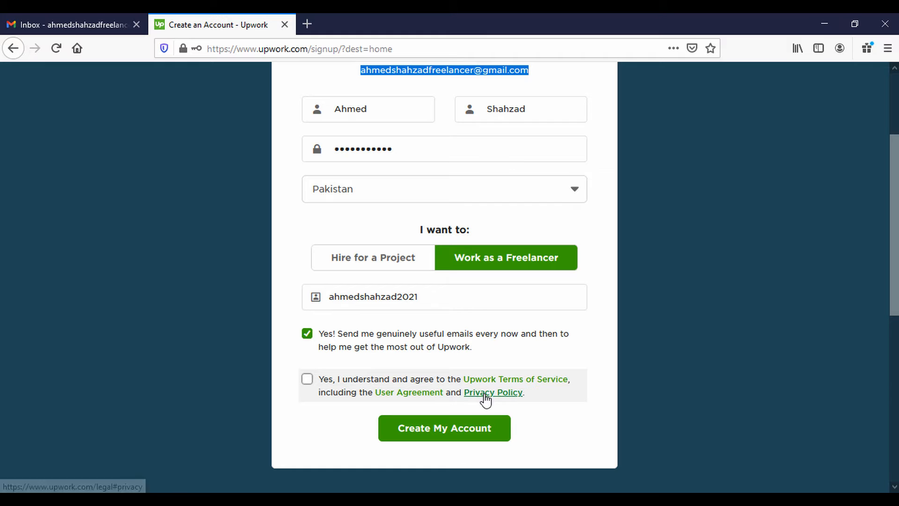
left_click(306, 383)
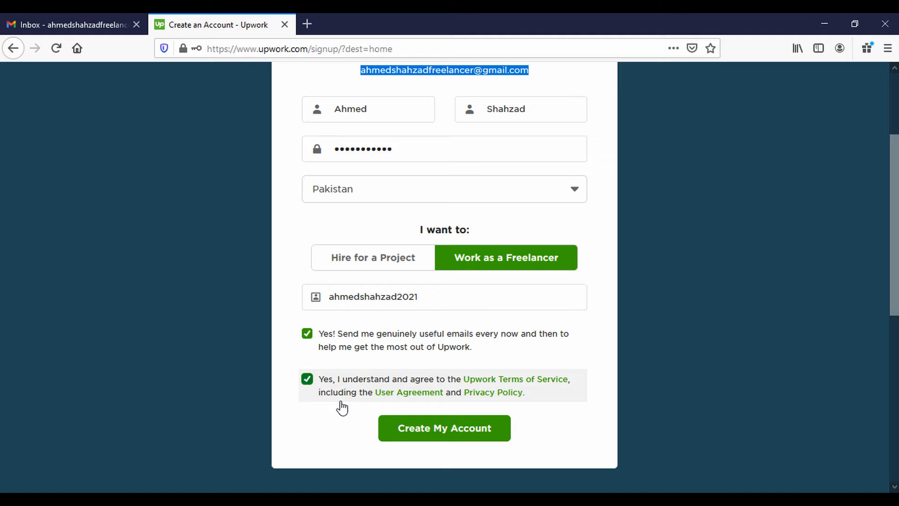
left_click(435, 430)
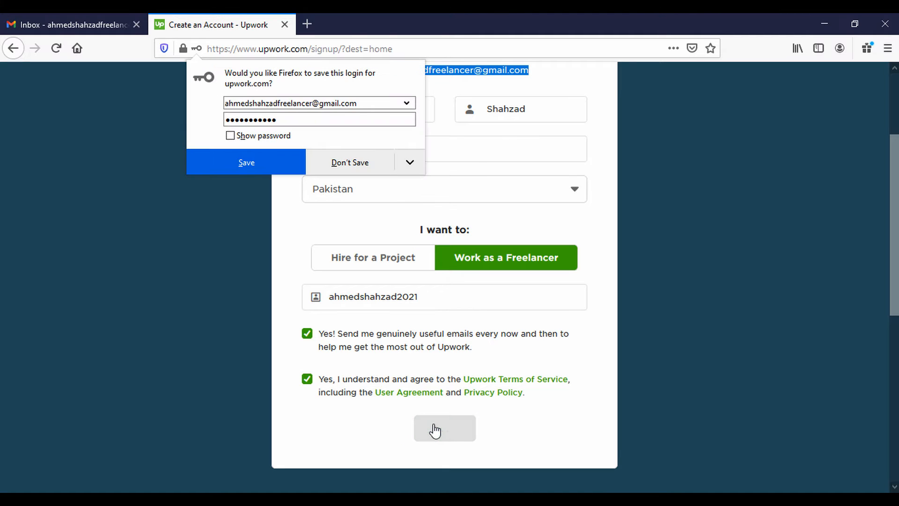
- Decline Firefox's save-login prompt, review the verify page, then return to the Gmail inbox
left_click(329, 165)
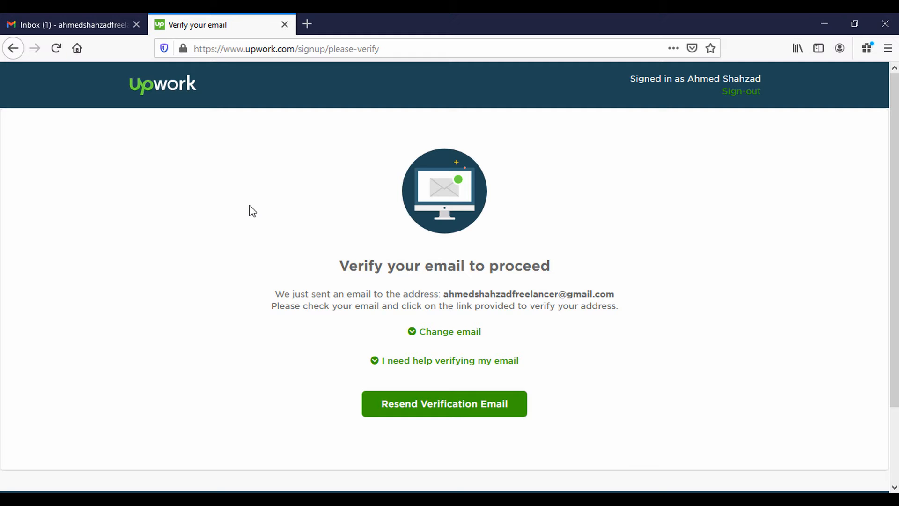
left_click_drag(339, 266, 559, 266)
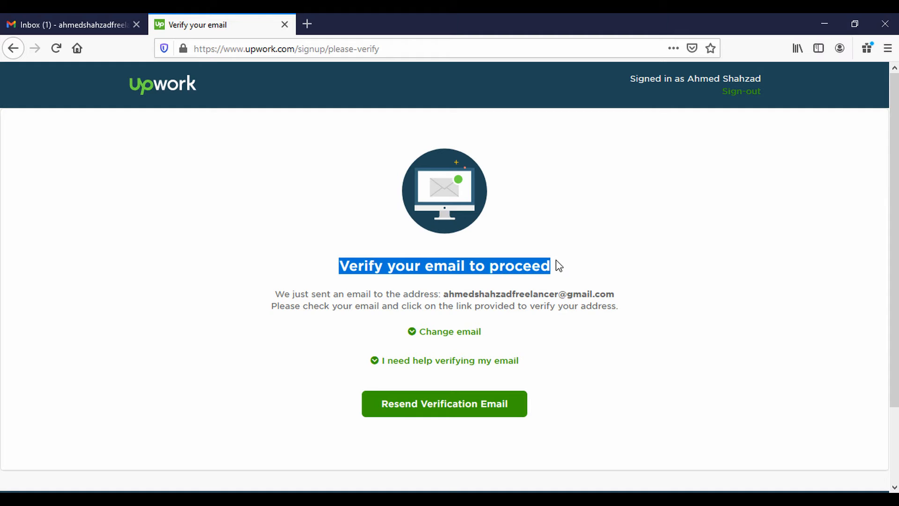
left_click(455, 296)
left_click_drag(454, 296, 613, 291)
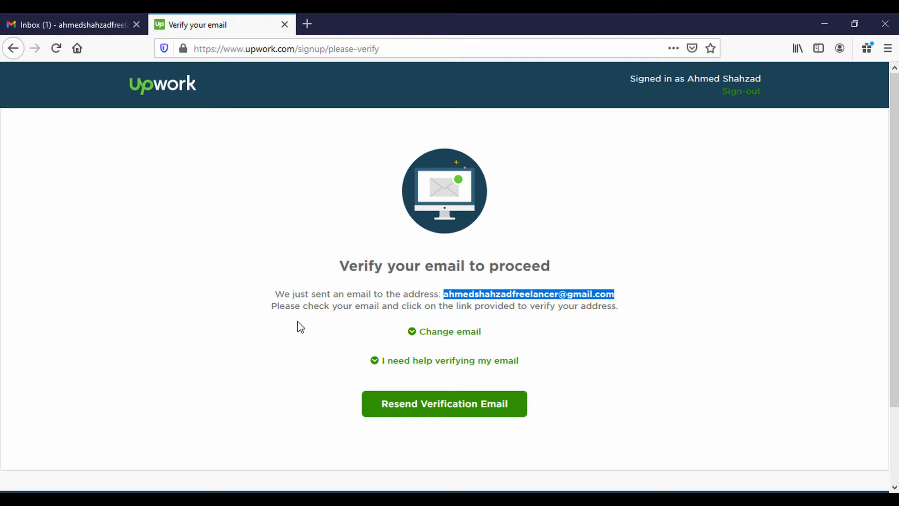
left_click(85, 22)
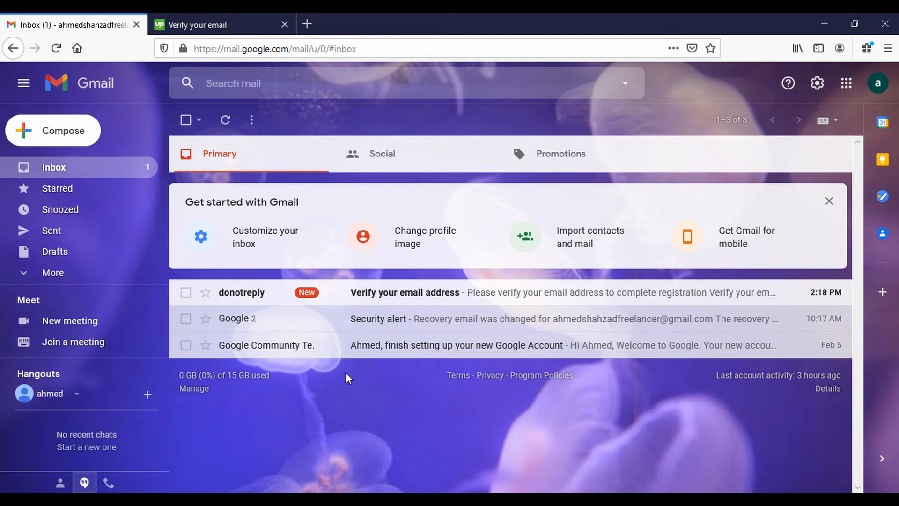
- Open Upwork's 'Verify your email address' message and confirm with Verify Email
left_click(401, 302)
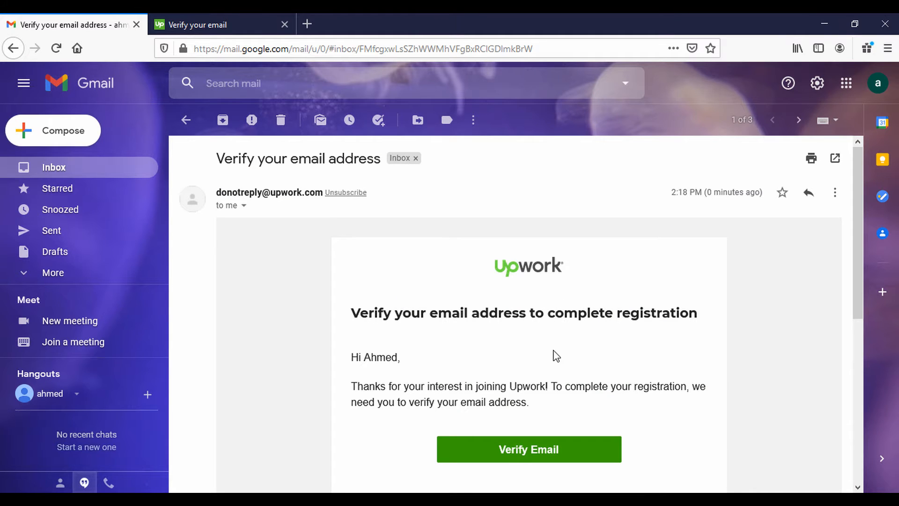
left_click(528, 450)
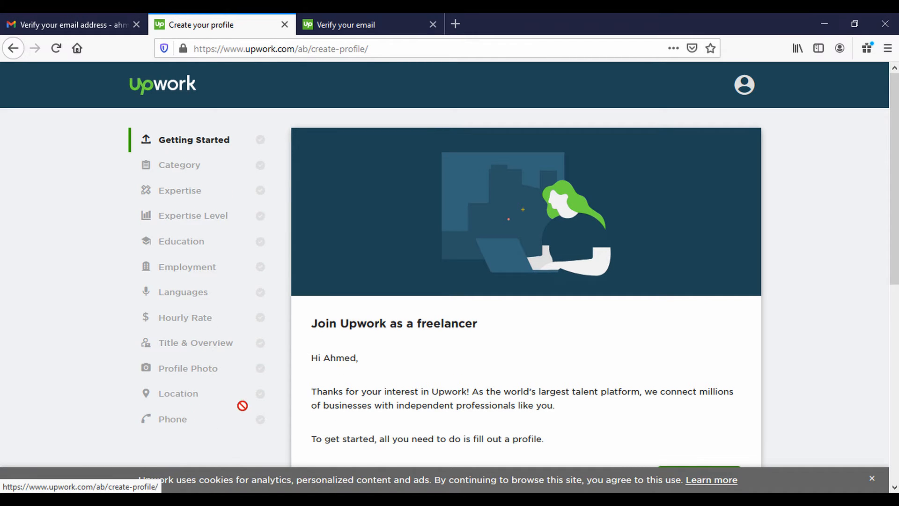
- Get past the welcome screens with Start My Profile and choose Fill Out Manually
scroll(638, 316, "down", 3)
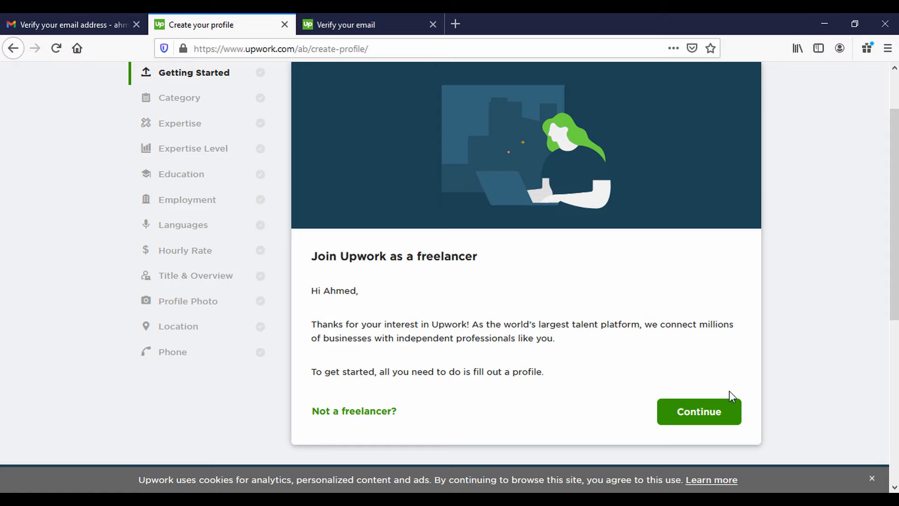
left_click(720, 415)
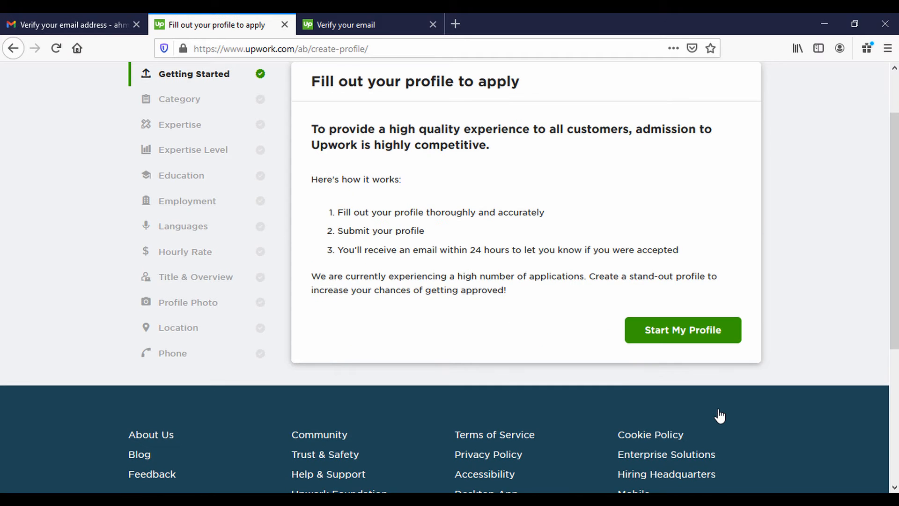
scroll(589, 259, "up", 3)
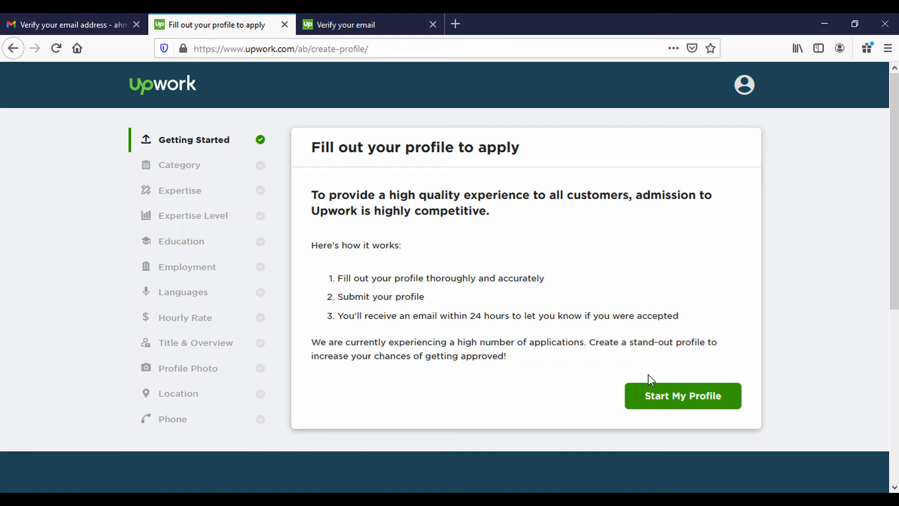
left_click(669, 396)
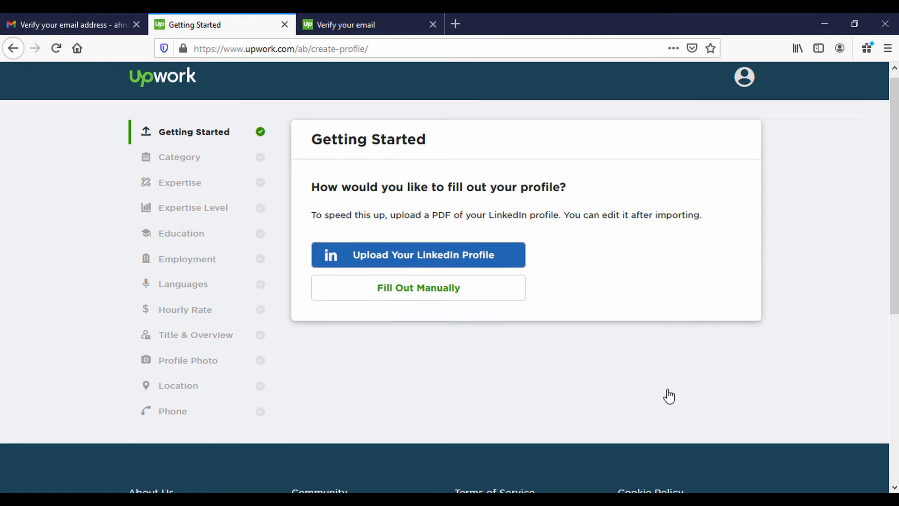
scroll(669, 396, "down", 2)
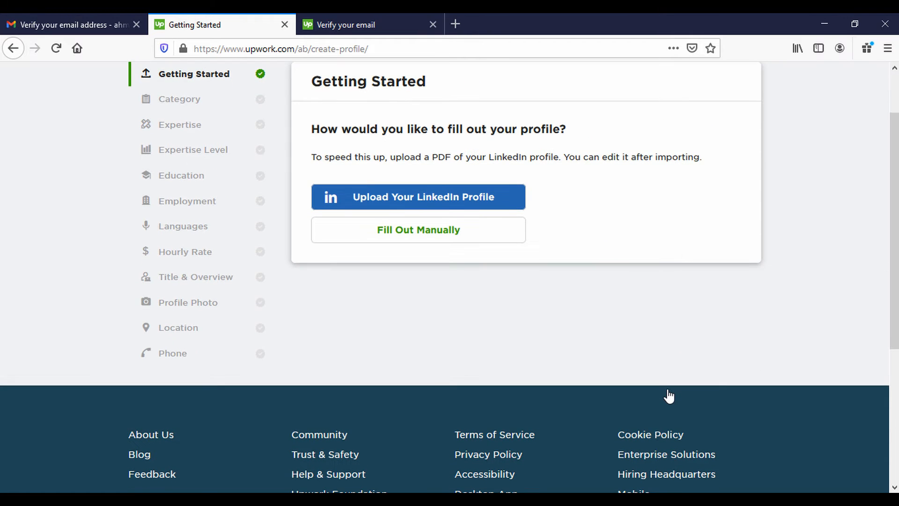
left_click(373, 241)
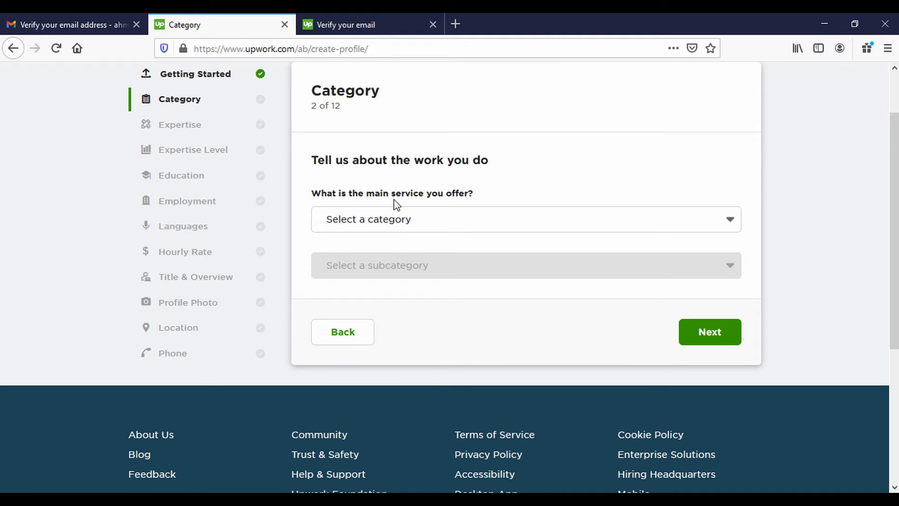
- Pick Web, Mobile & Software Dev as the category and Web & Mobile Design as the specialty
left_click(451, 218)
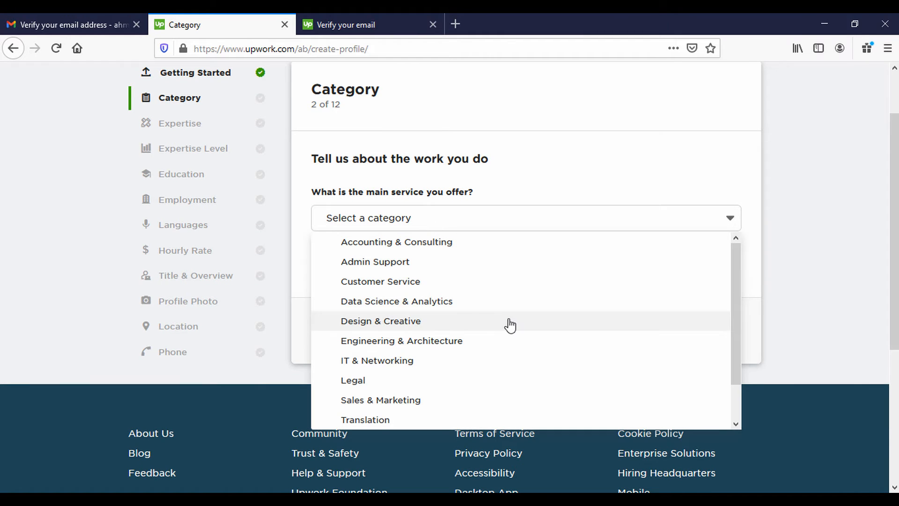
scroll(500, 313, "down", 2)
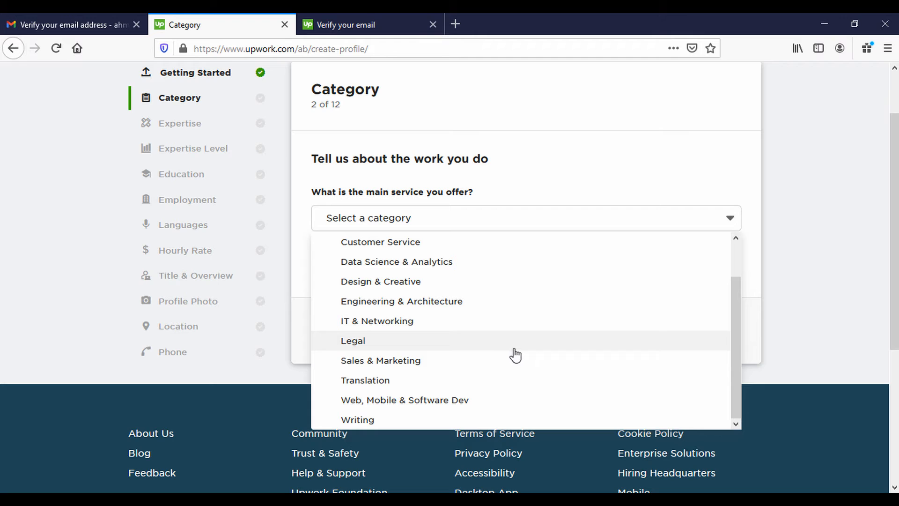
left_click(491, 401)
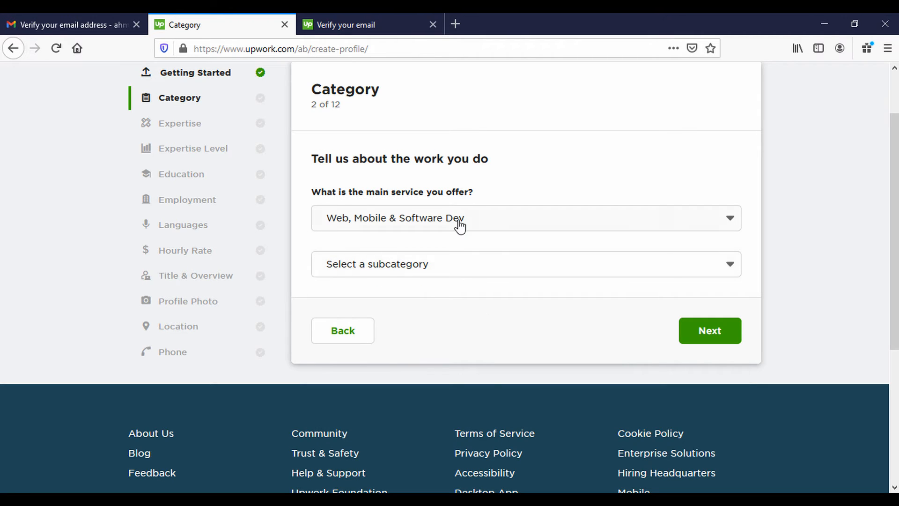
left_click(468, 270)
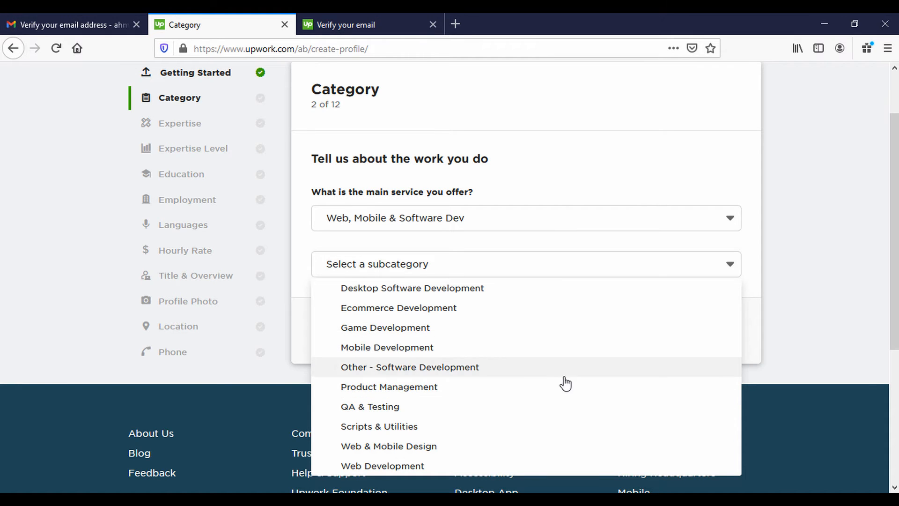
left_click(495, 449)
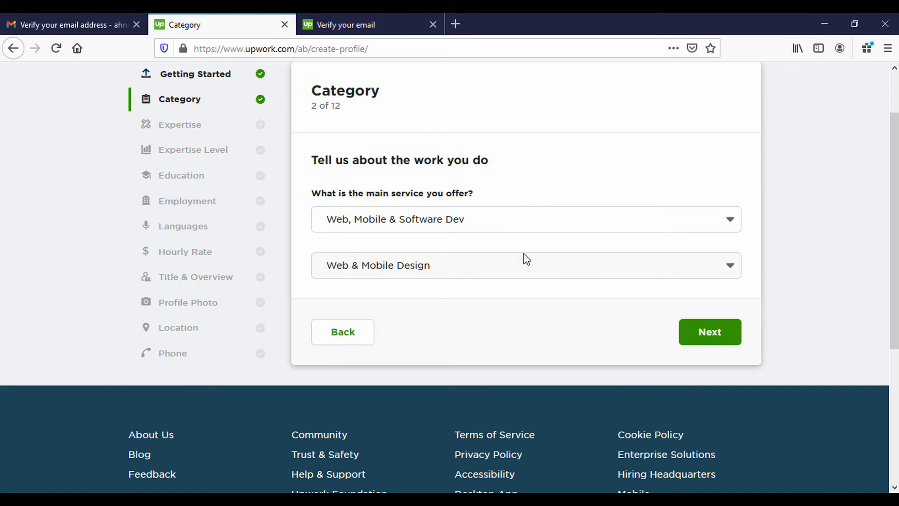
- Add Web Design, Usability Testing, Mobile App Design, Adobe Photoshop and User Interface Design skills
left_click(710, 332)
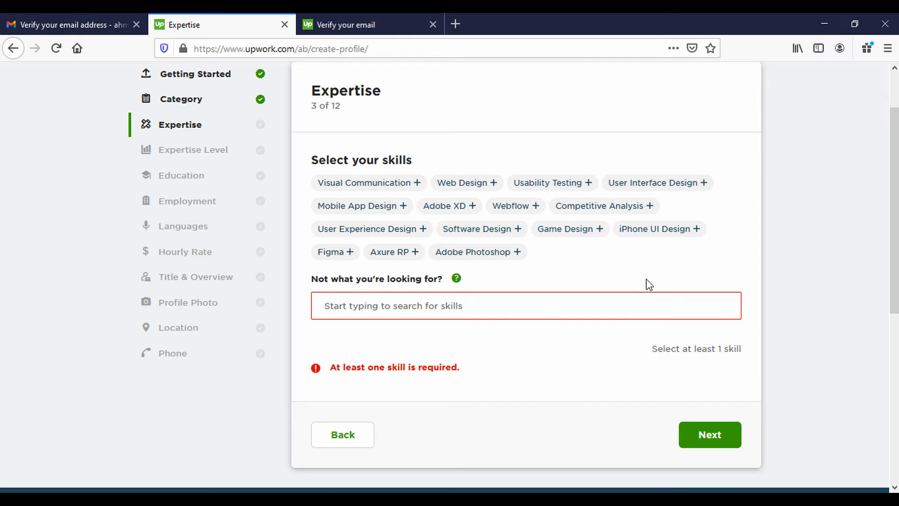
left_click(470, 185)
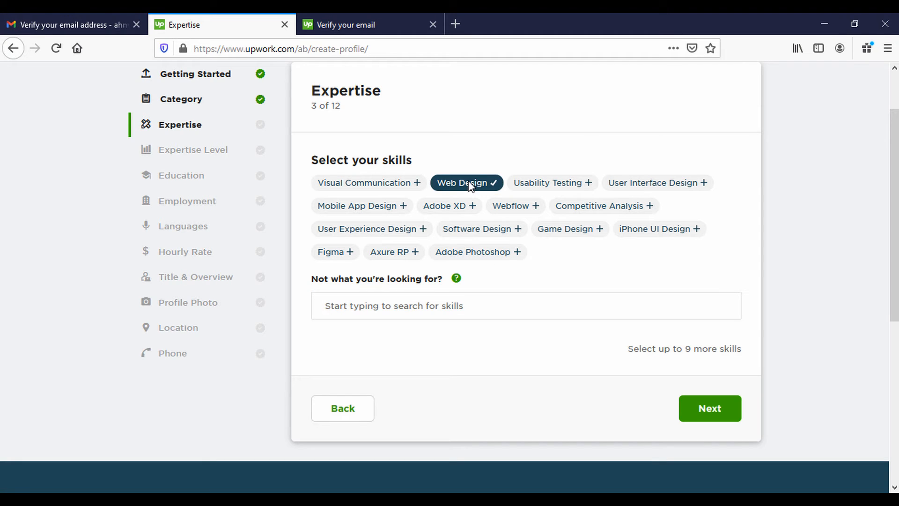
left_click(546, 187)
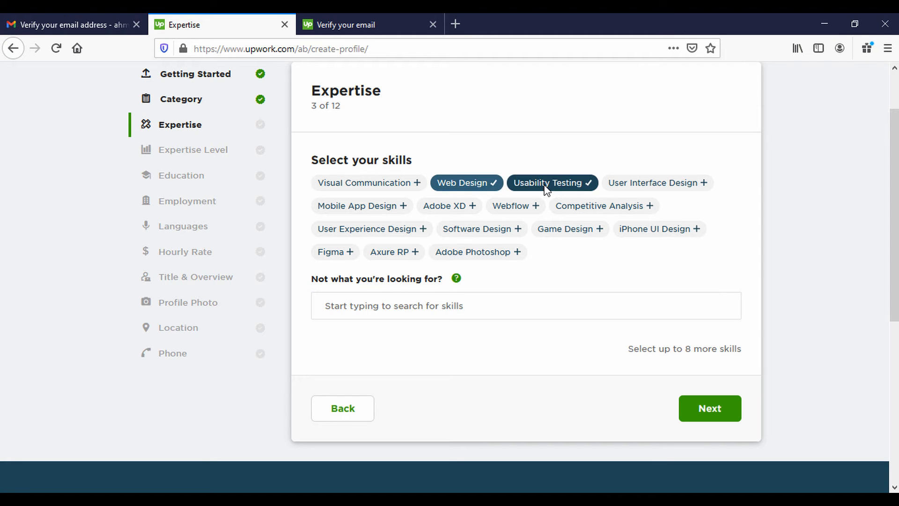
left_click(357, 208)
left_click(482, 253)
left_click(674, 180)
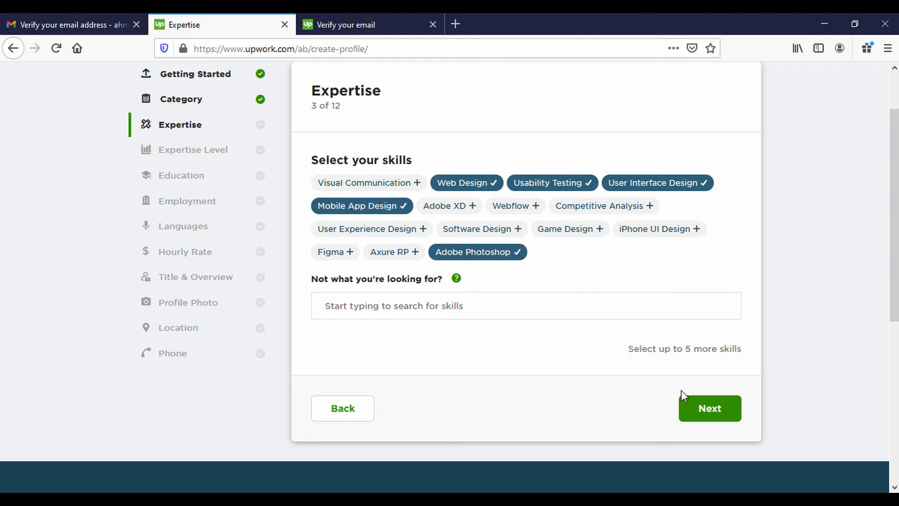
left_click(707, 407)
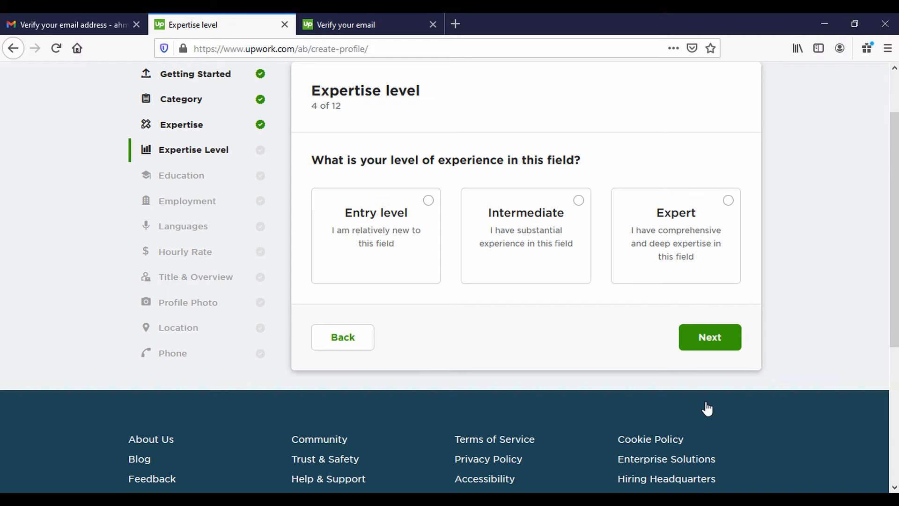
- Choose Expert as the experience level and continue to the Education step
left_click(728, 201)
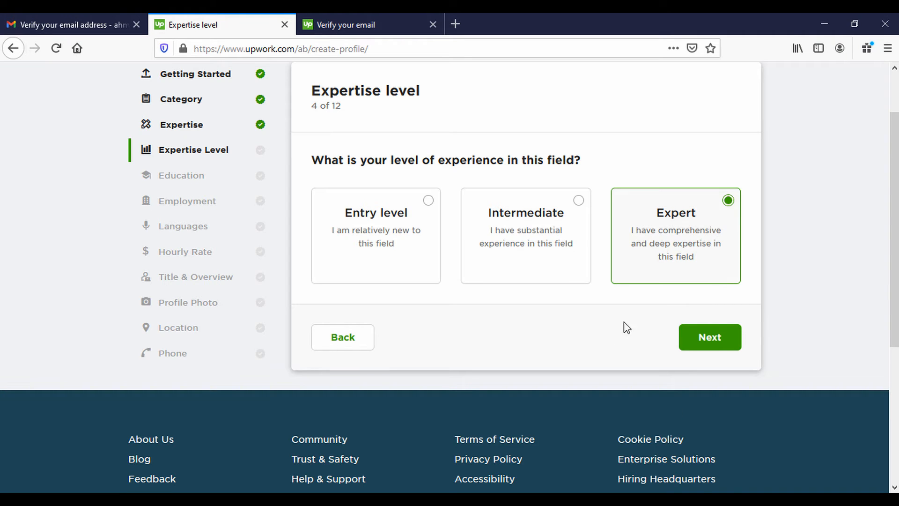
left_click(695, 339)
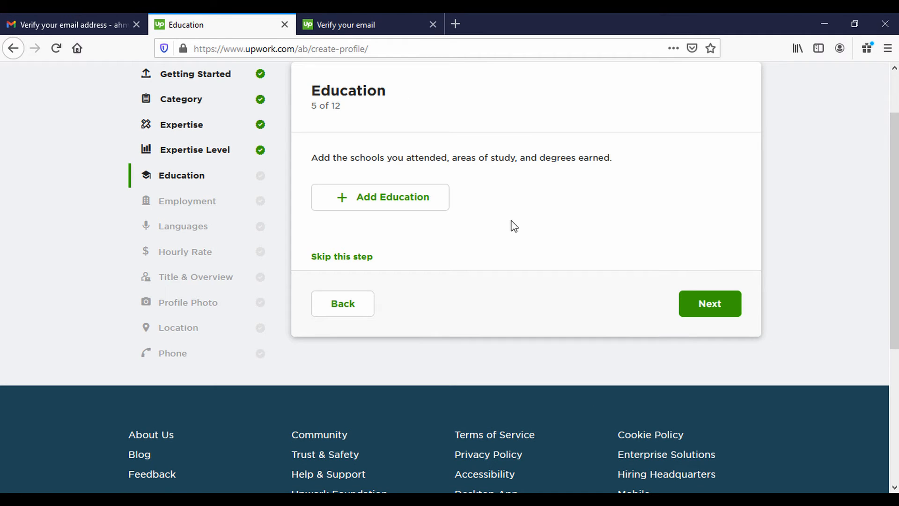
- Add an education entry for Virtual University Of Pakistan, area islamabad, Master of Computer Science (MSCS)
left_click(405, 205)
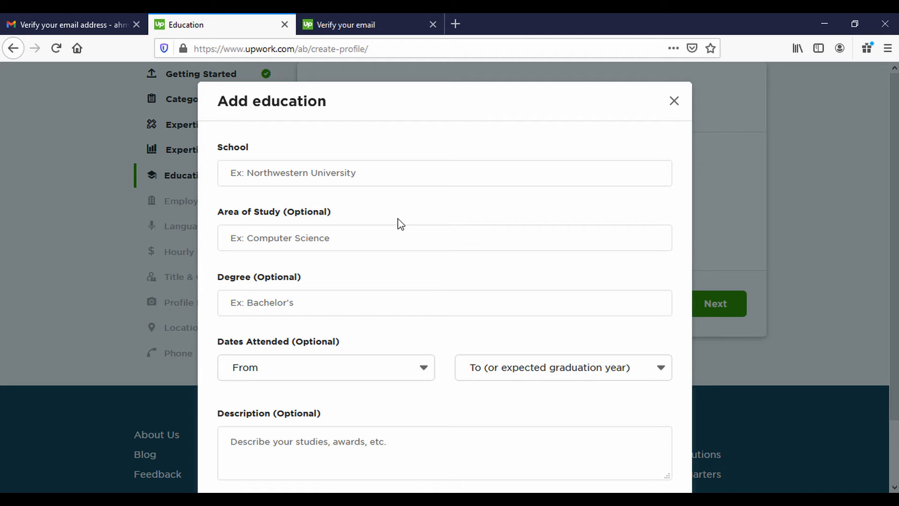
left_click(364, 177)
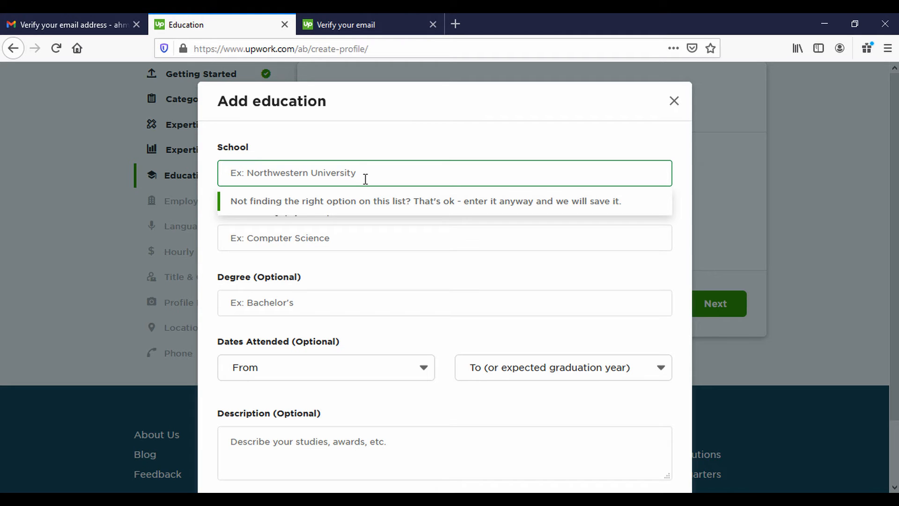
type("virt")
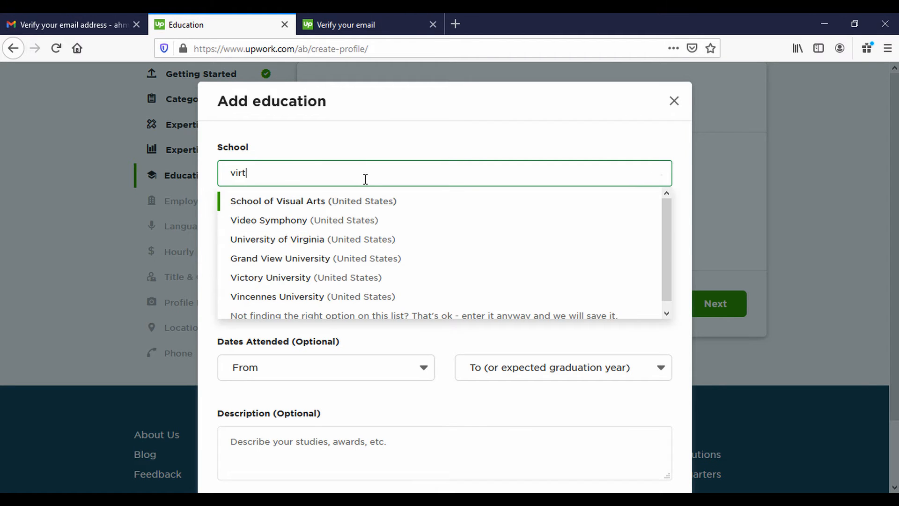
type("ual")
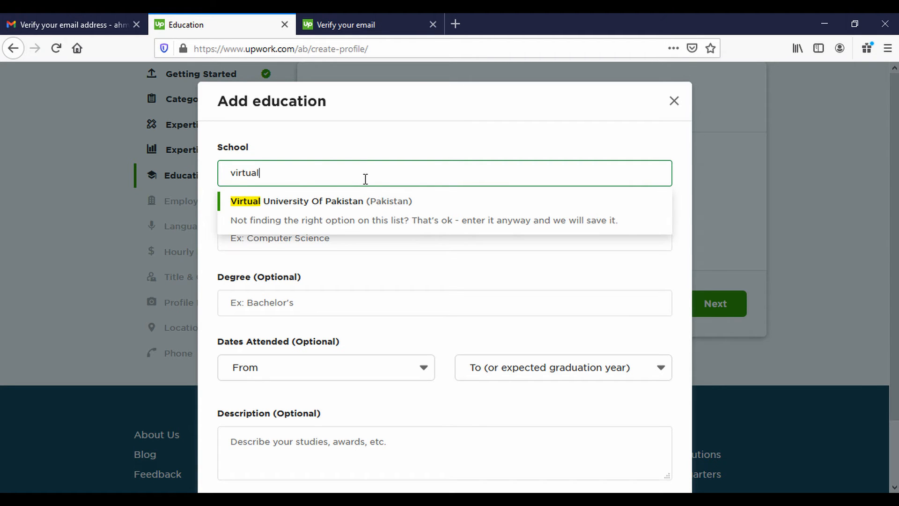
left_click(349, 199)
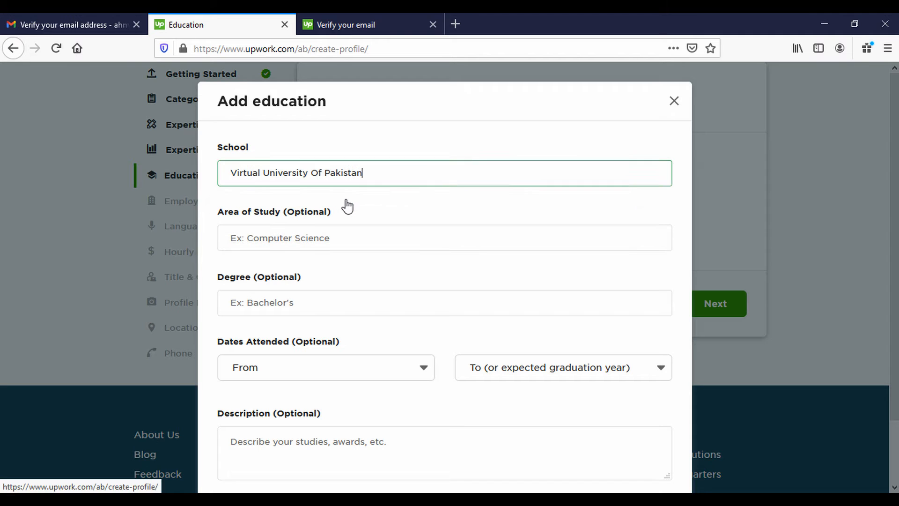
left_click(350, 230)
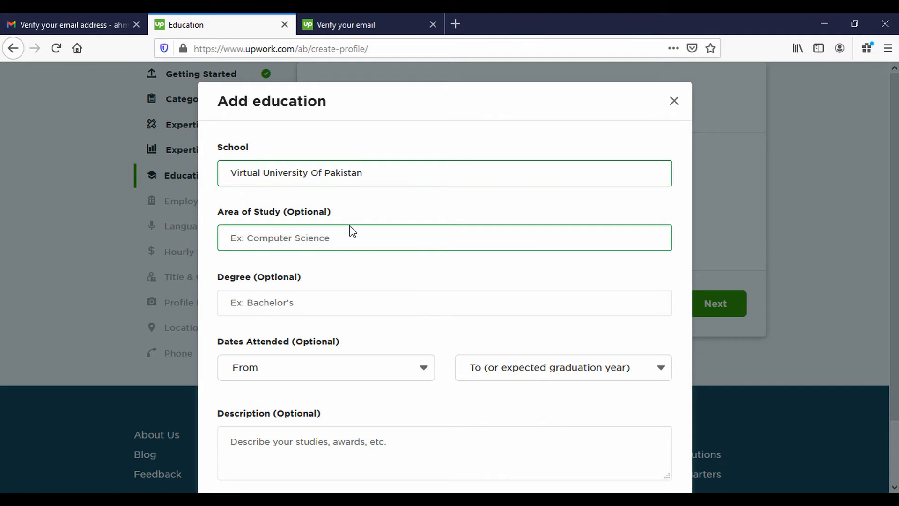
type("islamabad")
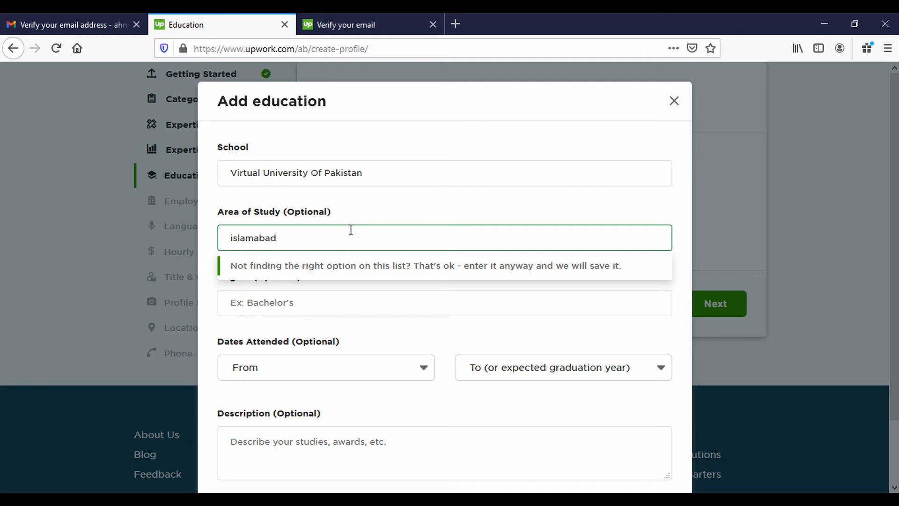
left_click(346, 192)
left_click(300, 297)
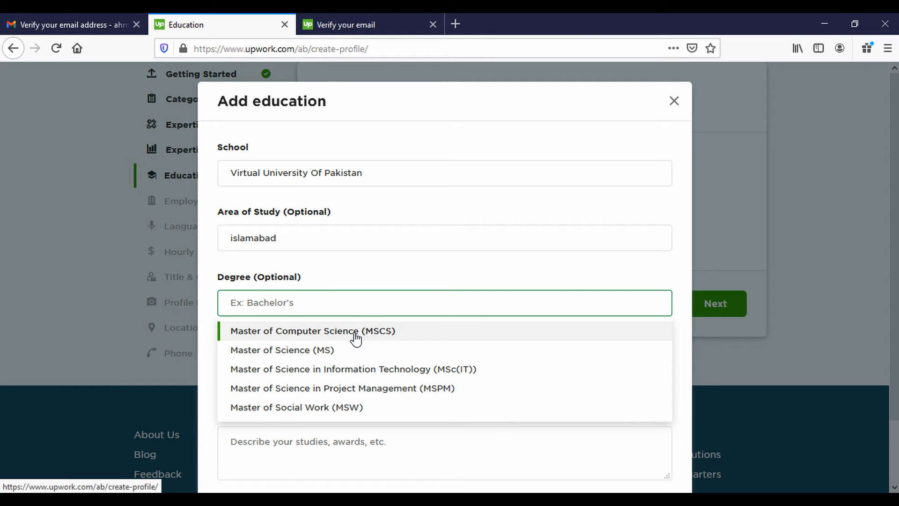
left_click(356, 337)
left_click(233, 349)
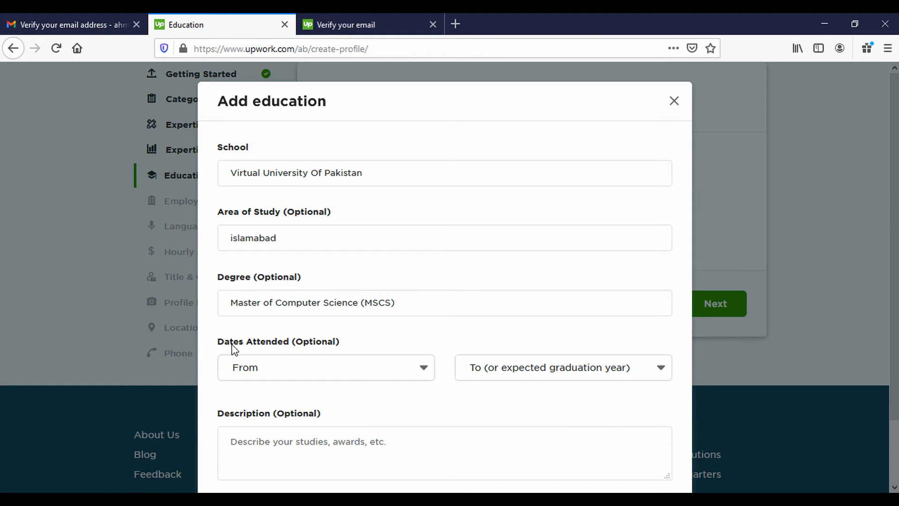
- Set the education's dates attended from 2010 to 2014
left_click(347, 374)
scroll(322, 421, "down", 5)
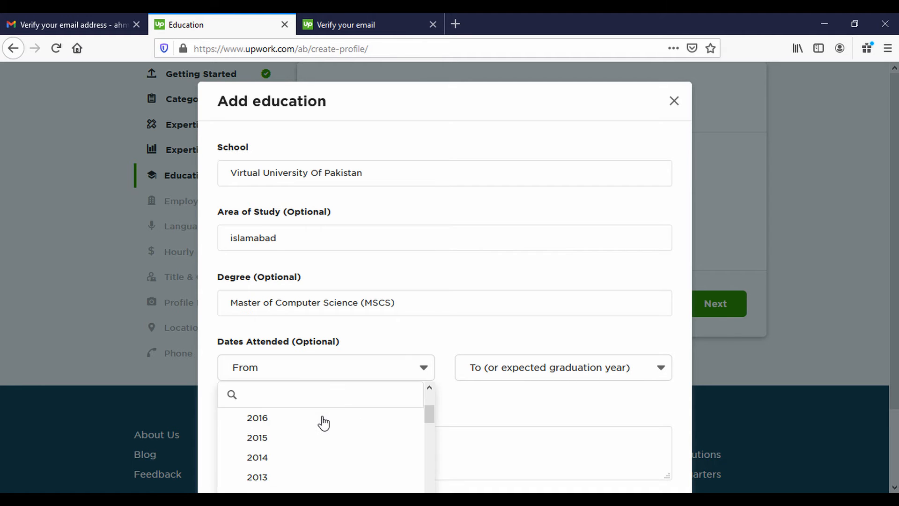
scroll(323, 423, "down", 1)
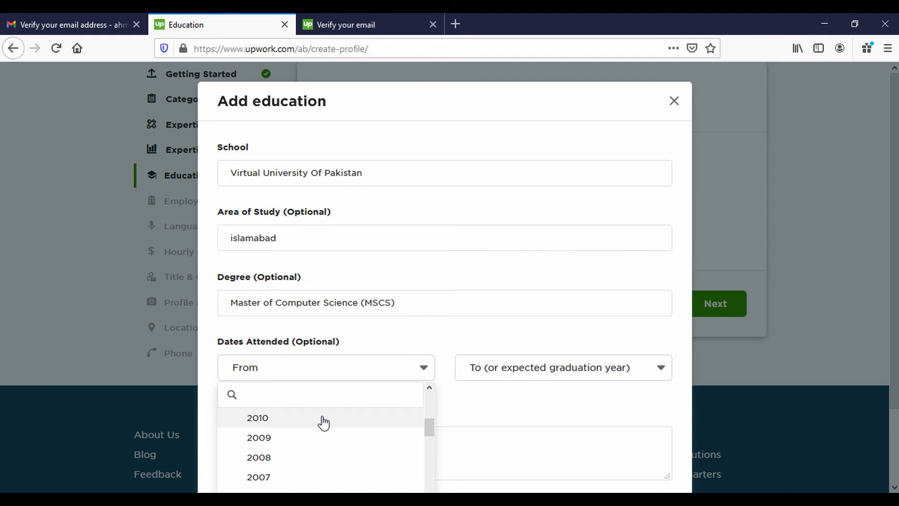
left_click(323, 423)
left_click(578, 369)
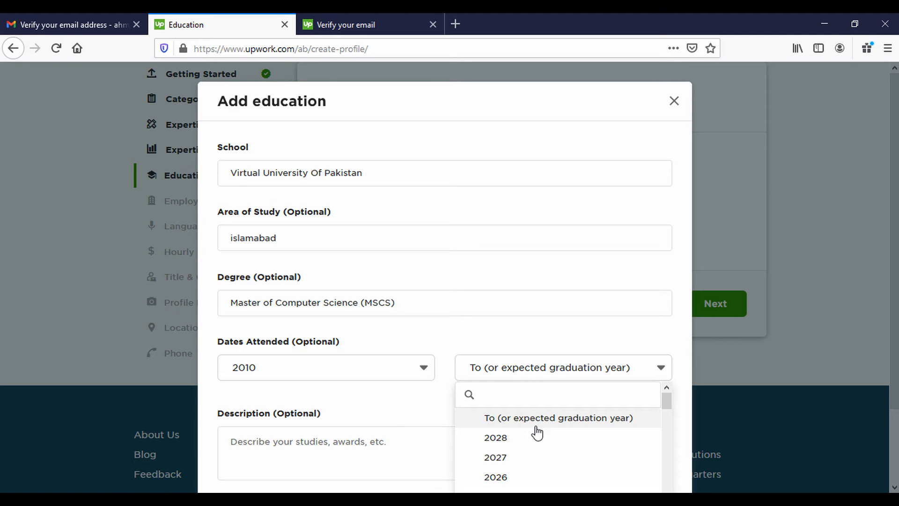
scroll(537, 433, "down", 6)
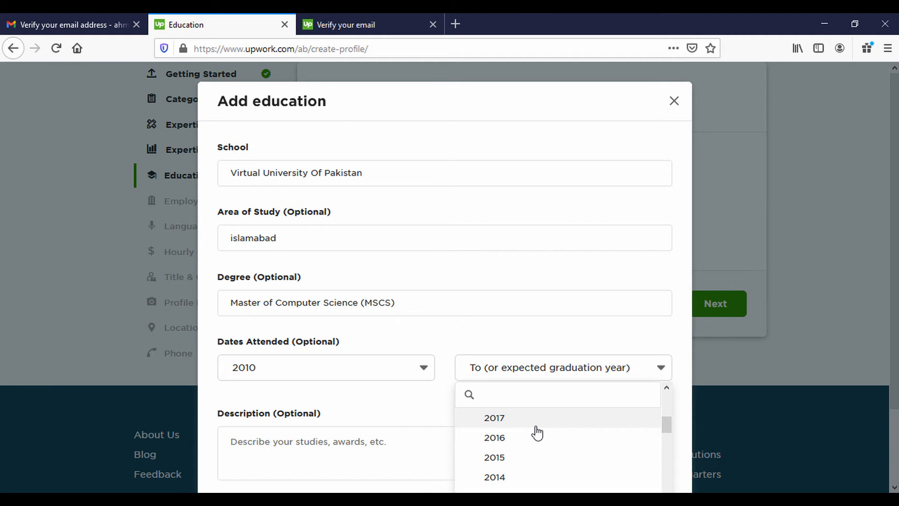
scroll(536, 427, "down", 2)
left_click(536, 427)
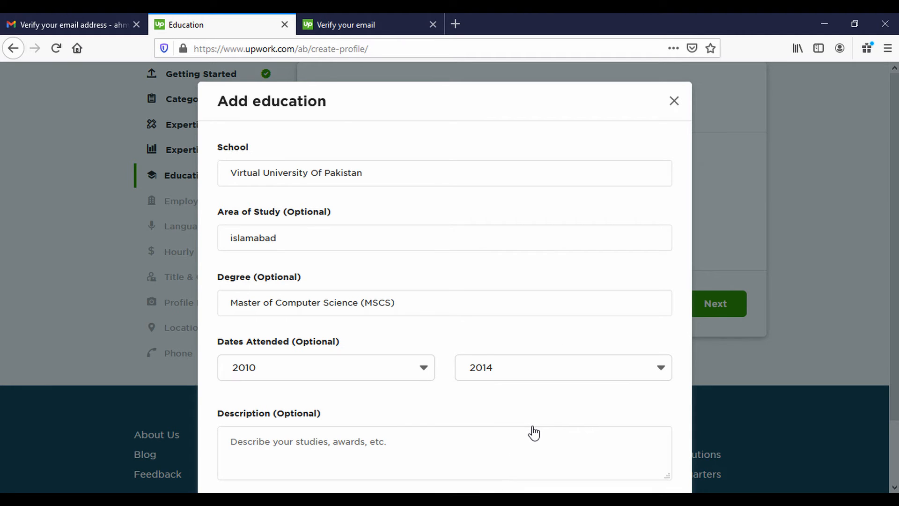
scroll(445, 398, "down", 3)
left_click(446, 392)
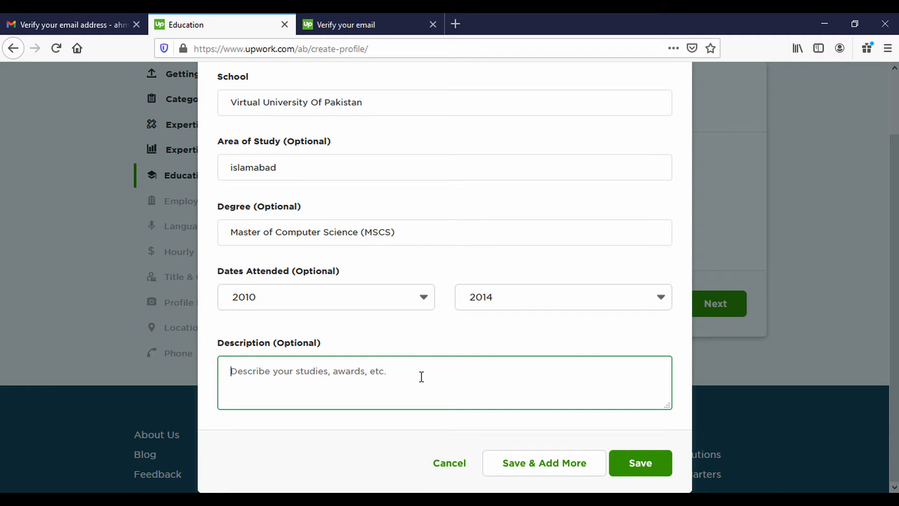
- Describe the education as 'i have done my computer science study in 2014.' and save it
type("i ha")
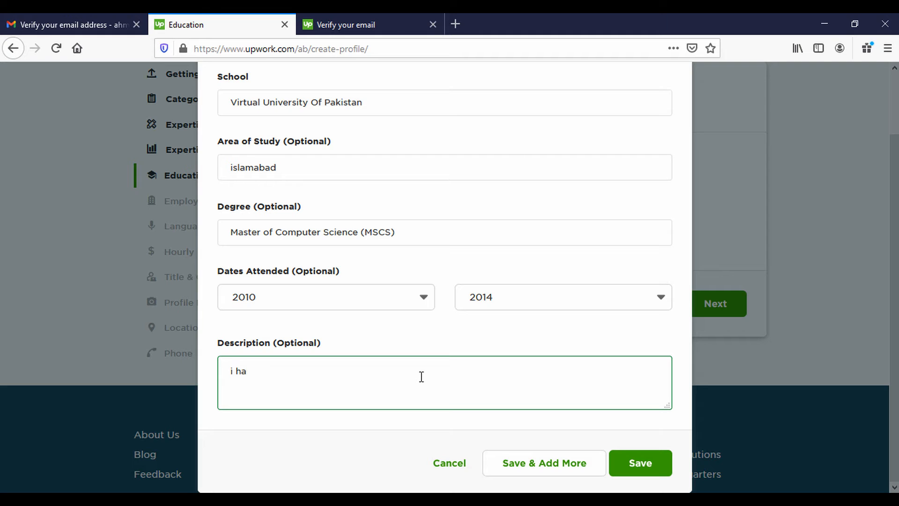
type("ve done my computer sc")
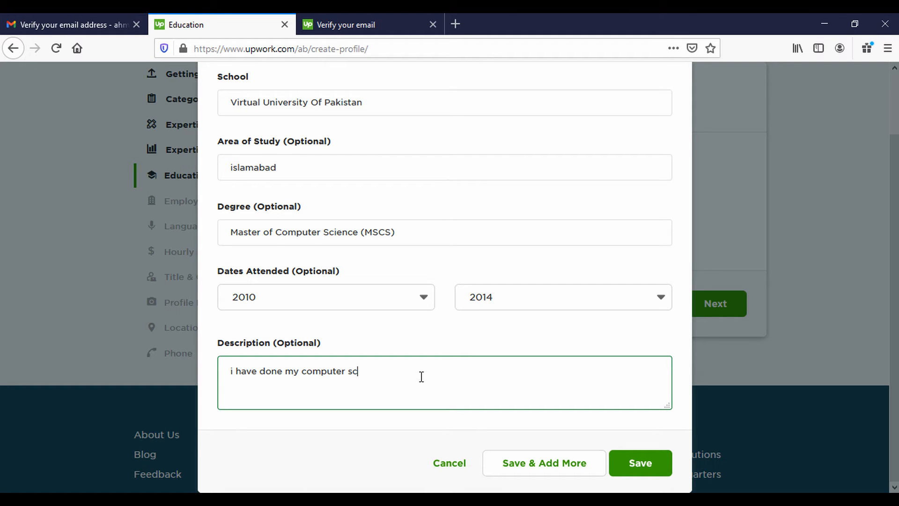
type("ience styu")
key("BackSpace")
key("BackSpace")
type("udy in 2014.")
left_click(641, 464)
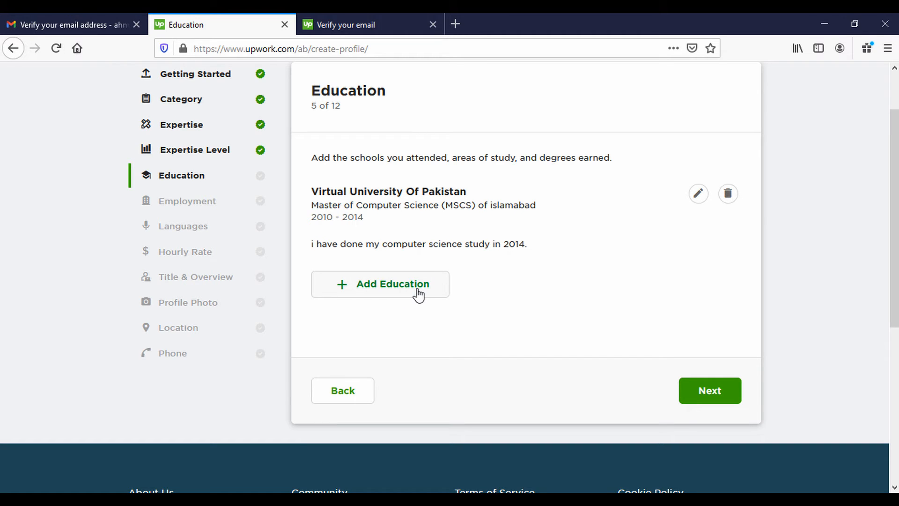
- Advance to the Employment step and begin adding a past job
left_click(725, 394)
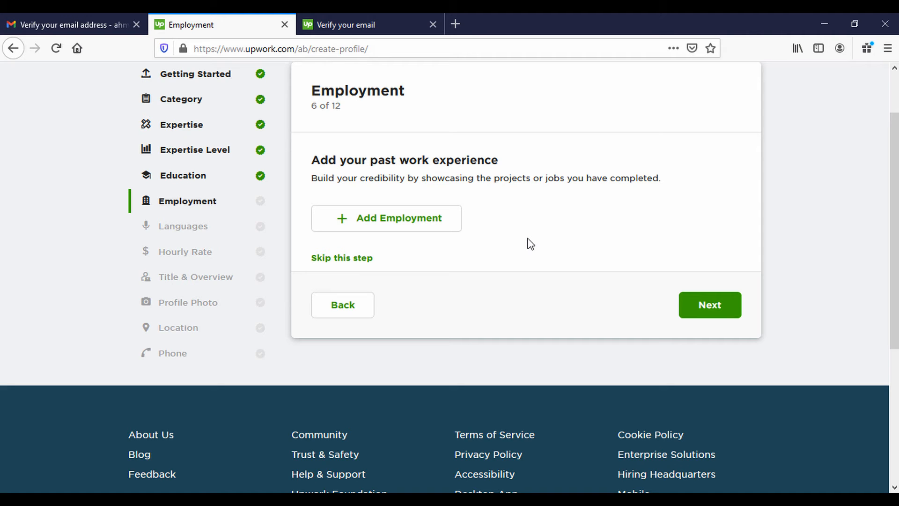
left_click(391, 227)
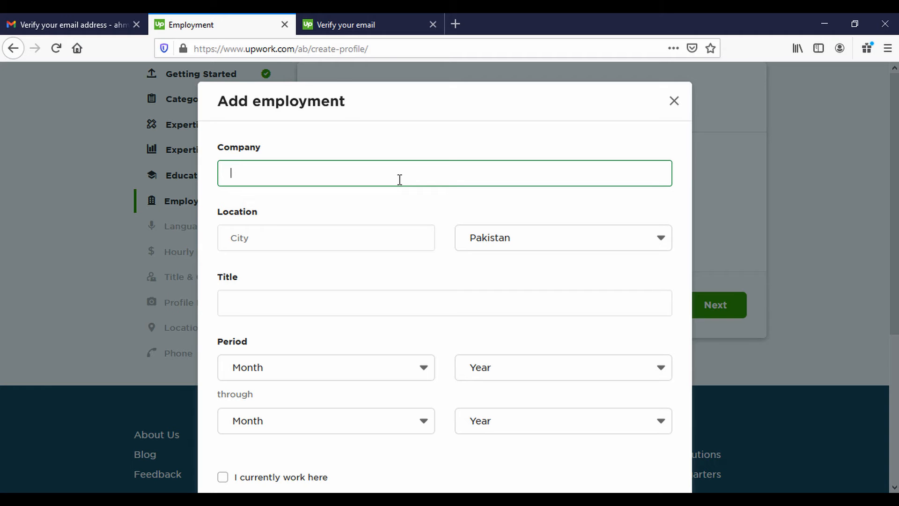
- Enter company Multiplex host inc, city Islamabad and job title Web Developer
type("Multiplex host inc")
left_click(310, 246)
type("Isla")
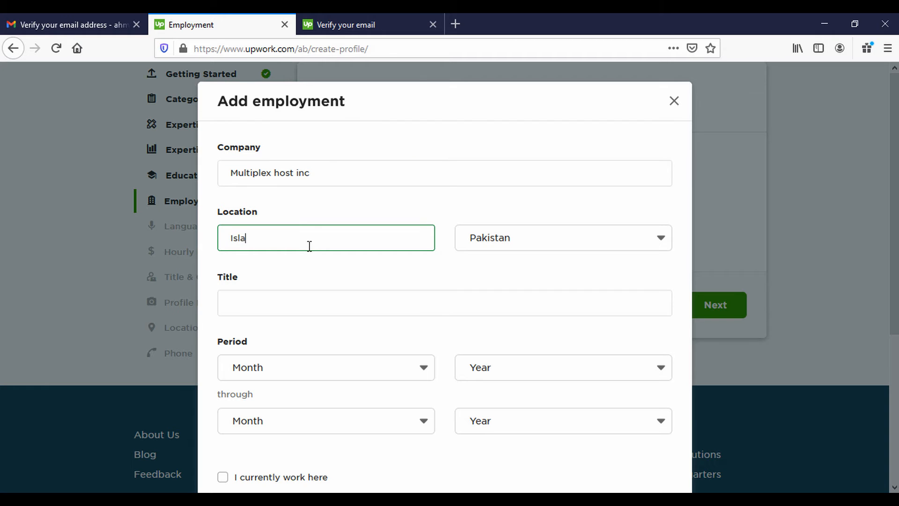
type("mabad")
left_click(298, 312)
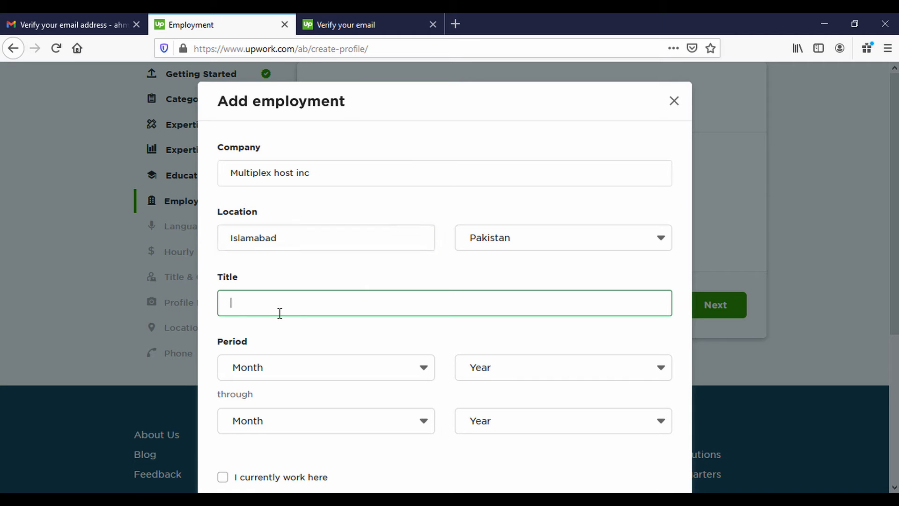
type("Web")
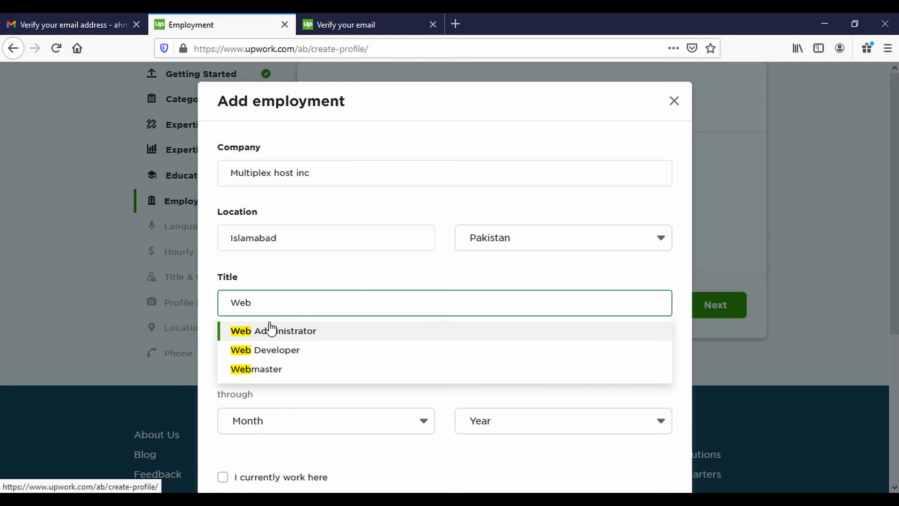
left_click(278, 349)
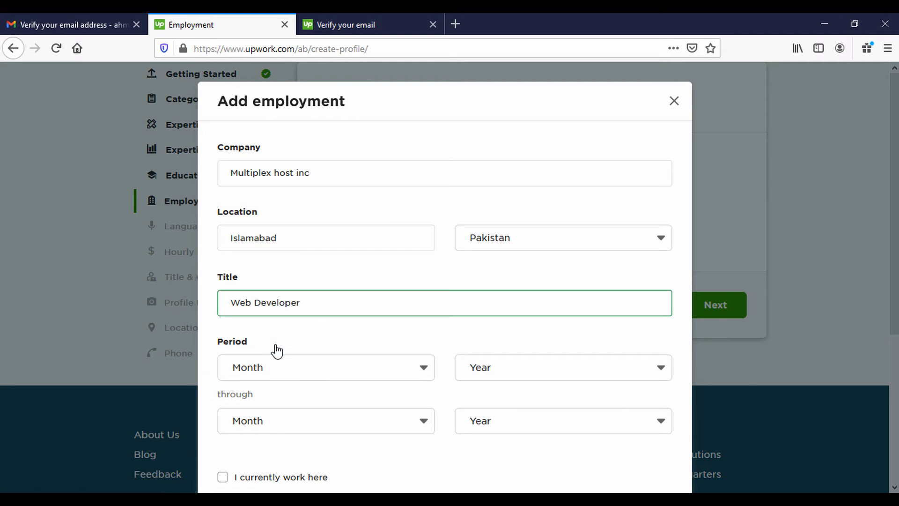
- Set the employment period from January 2018 to December 2020
left_click(351, 370)
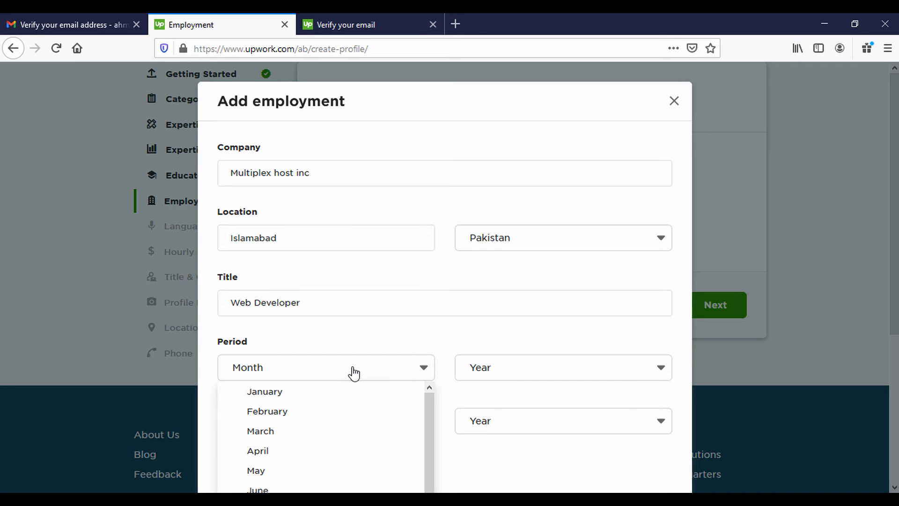
left_click(353, 402)
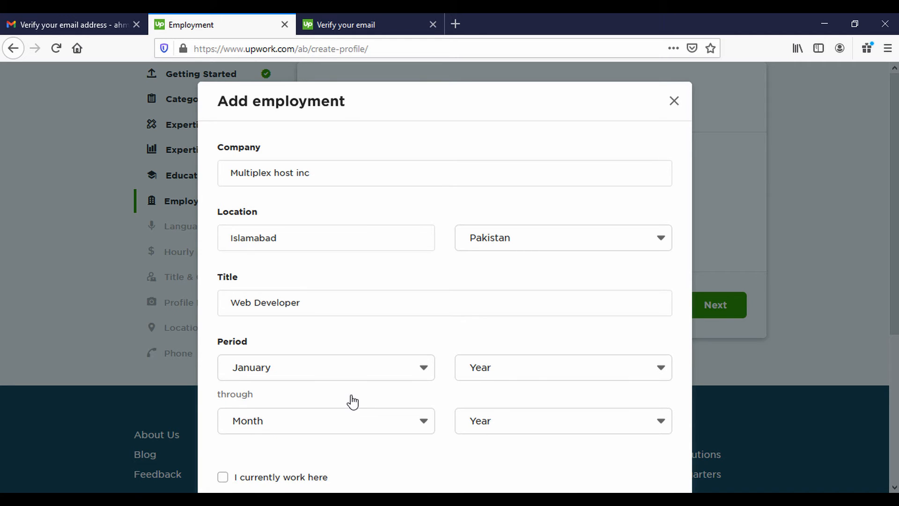
left_click(534, 377)
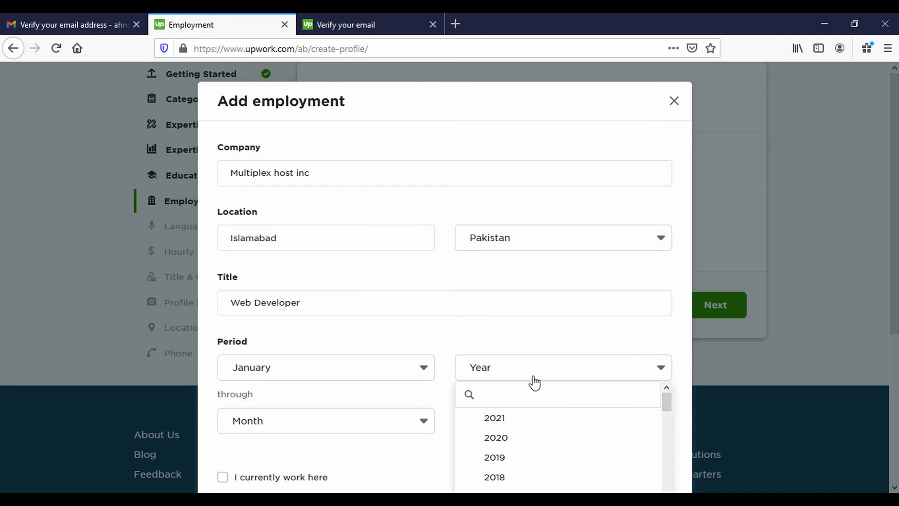
left_click(535, 476)
left_click(354, 430)
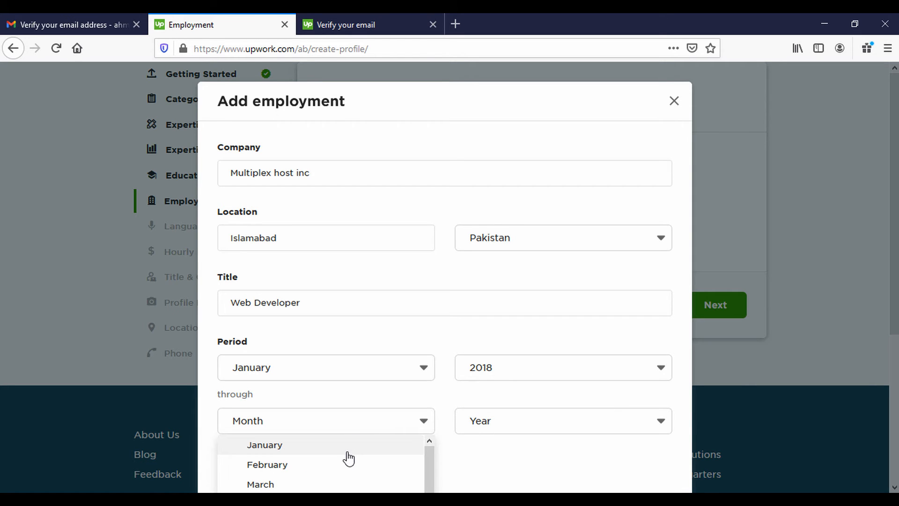
scroll(335, 467, "down", 1)
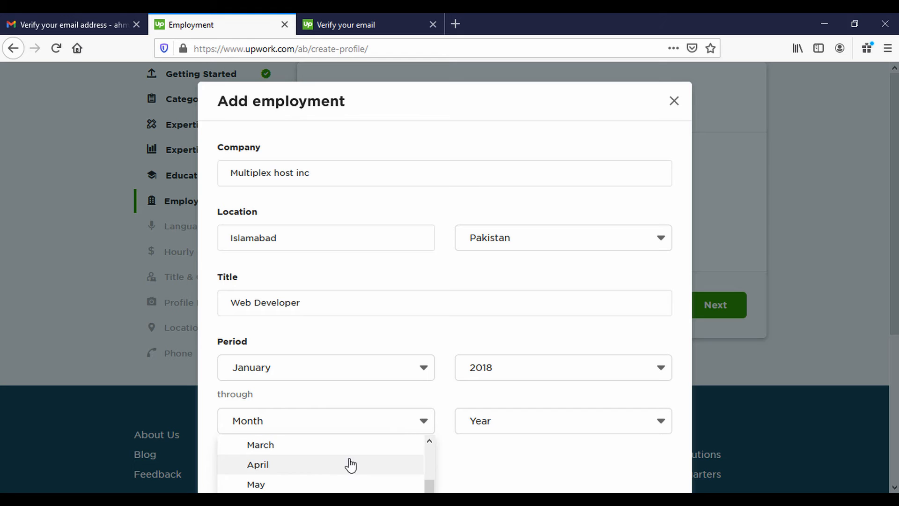
scroll(347, 464, "down", 4)
left_click(337, 398)
scroll(367, 415, "down", 4)
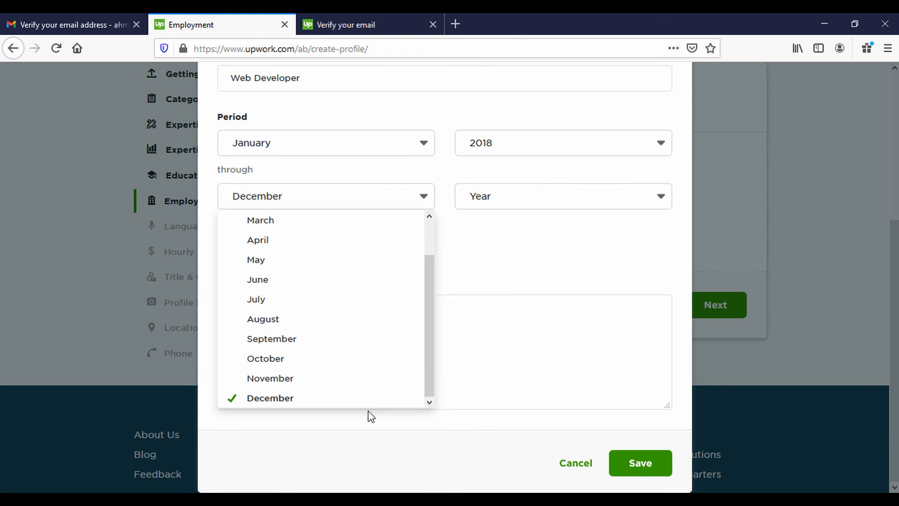
left_click(340, 399)
left_click(582, 206)
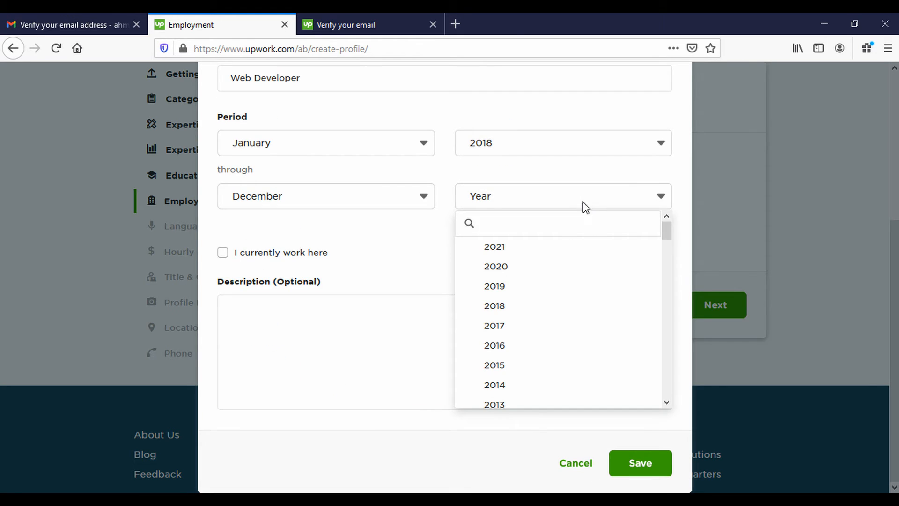
scroll(453, 407, "up", 5)
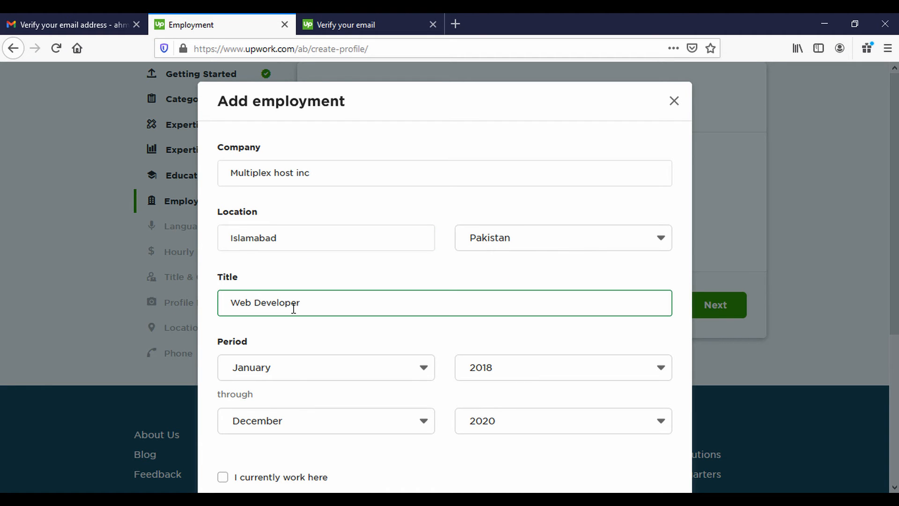
- Describe the job as two years at multiplex host, ending 'professional web developer before COVID-19'
scroll(352, 312, "down", 2)
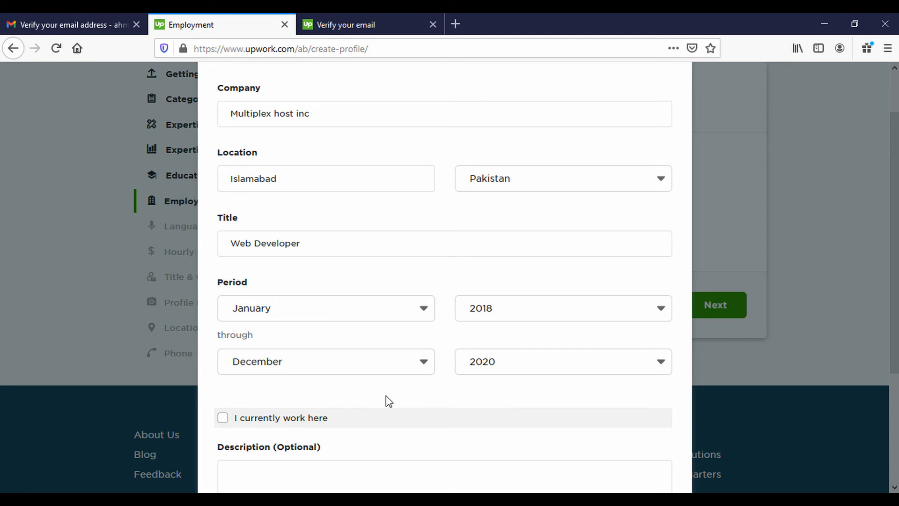
left_click(223, 418)
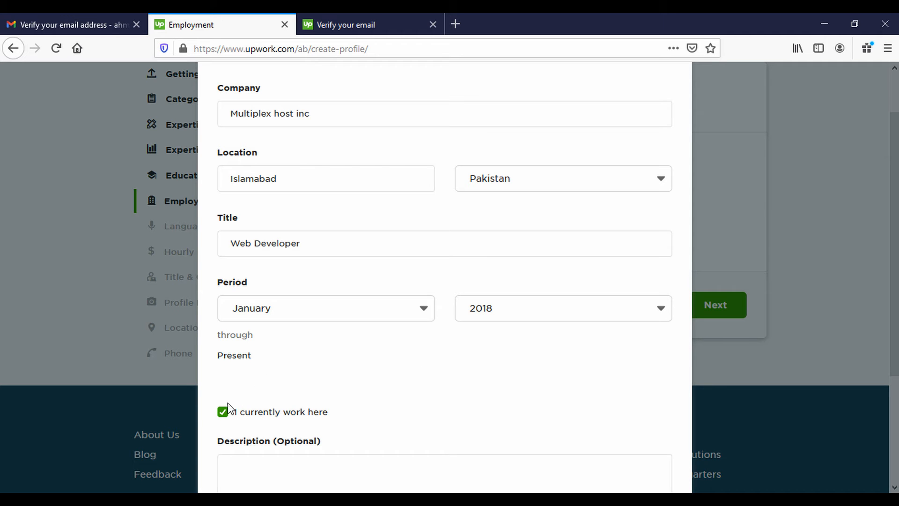
left_click(222, 418)
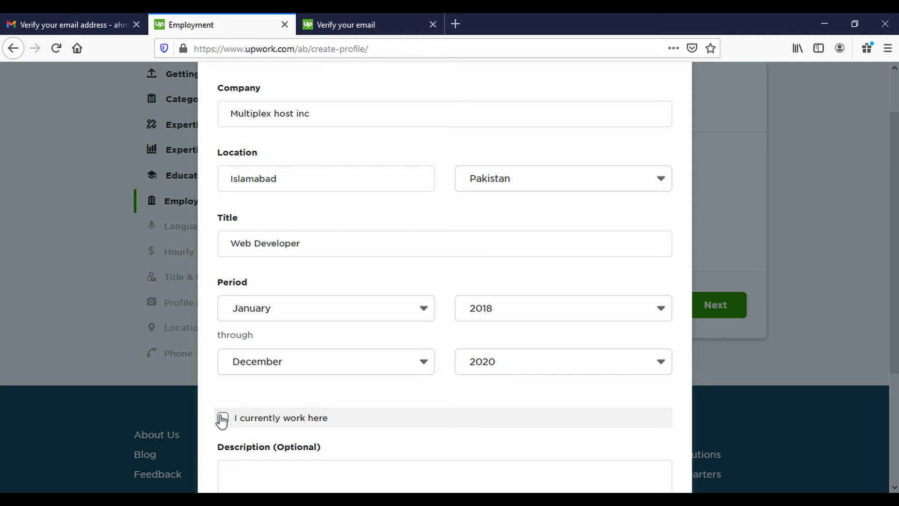
scroll(388, 400, "down", 3)
left_click(389, 401)
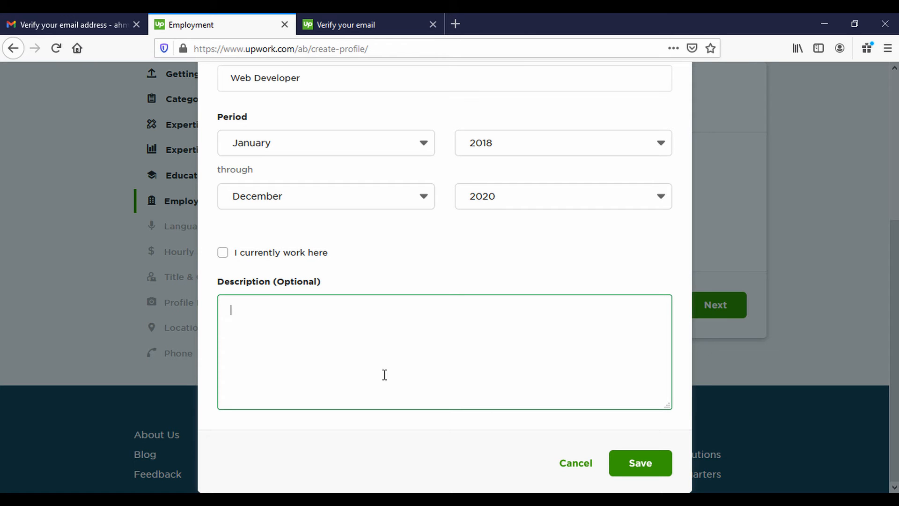
type("I have done my web development services in multi")
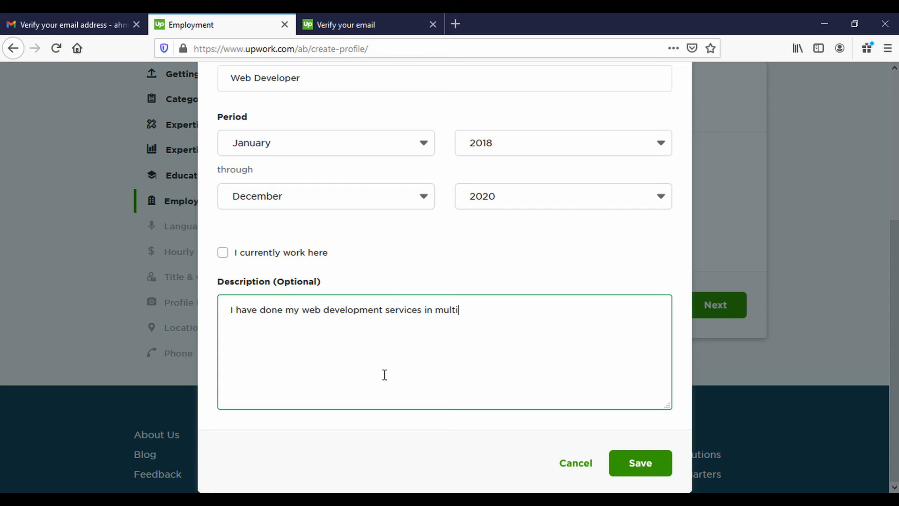
type("plex host into two years")
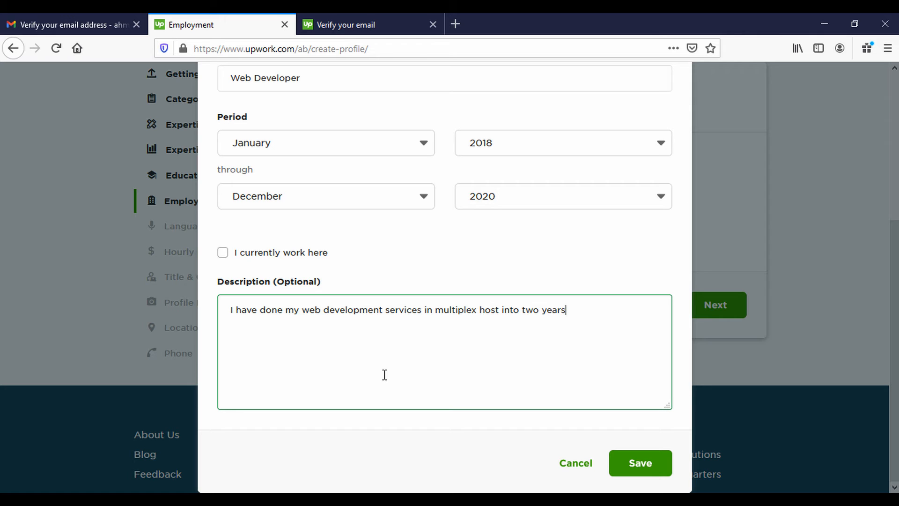
type(". I am a professional web devbel")
key("BackSpace")
key("BackSpace")
key("BackSpace")
type("eloper ")
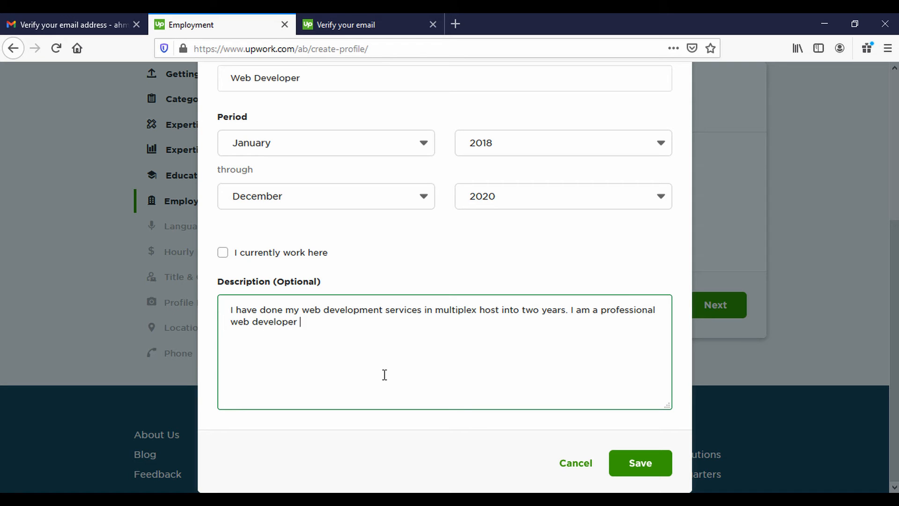
type("before COVID-19")
- Save the Web Developer employment entry and continue to the Languages step
left_click(632, 464)
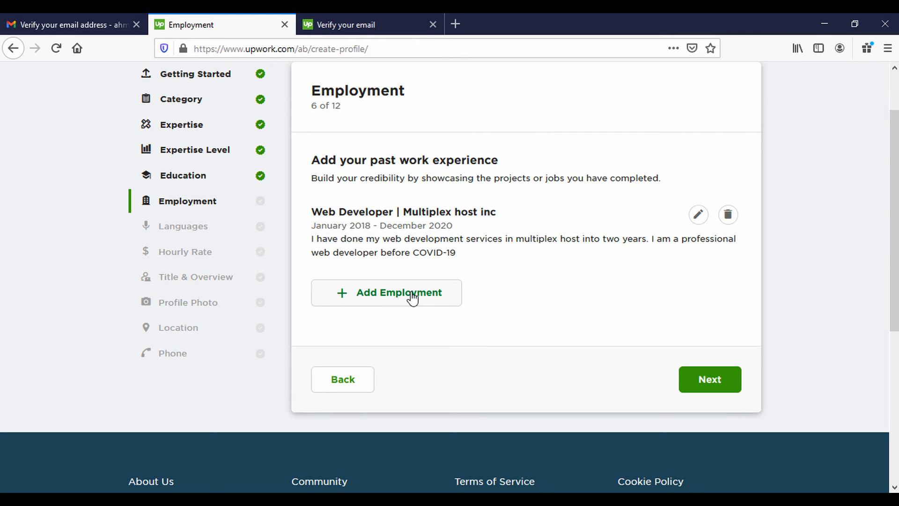
left_click(707, 380)
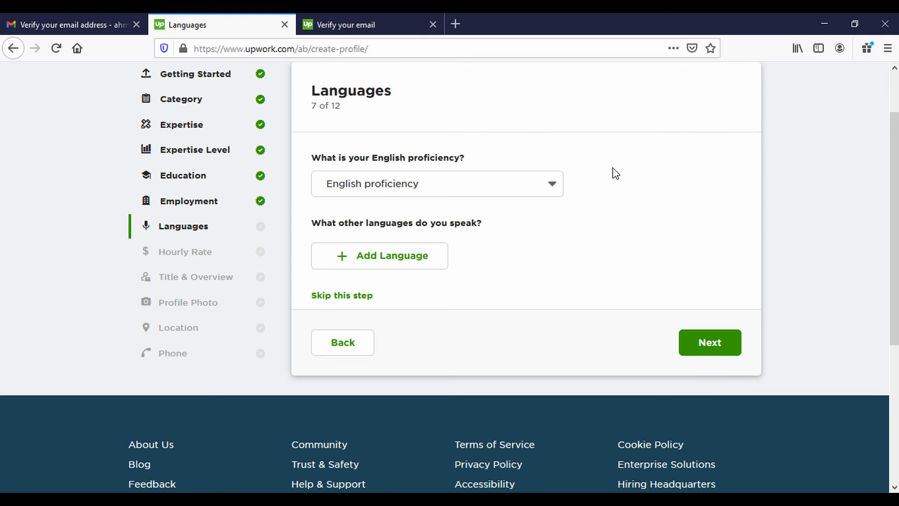
- Set English to Fluent and add Urdu at Native or Bilingual proficiency
left_click(560, 190)
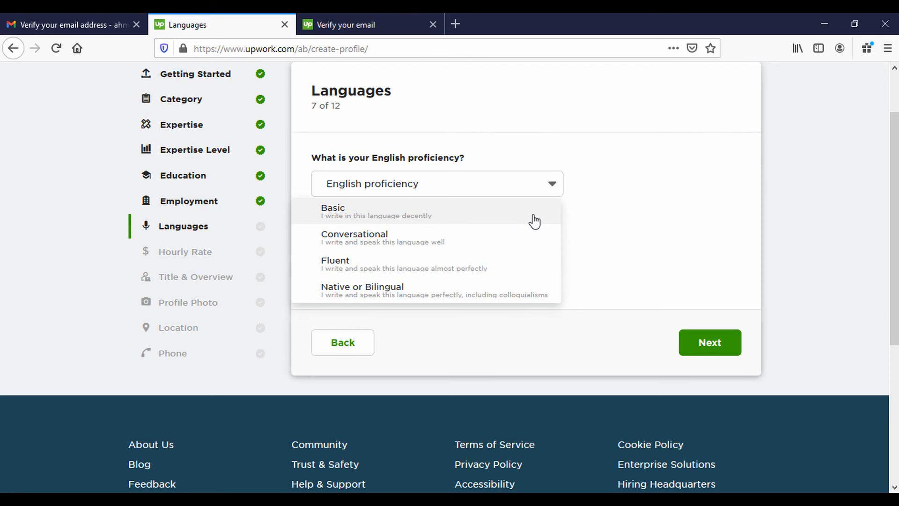
left_click(538, 274)
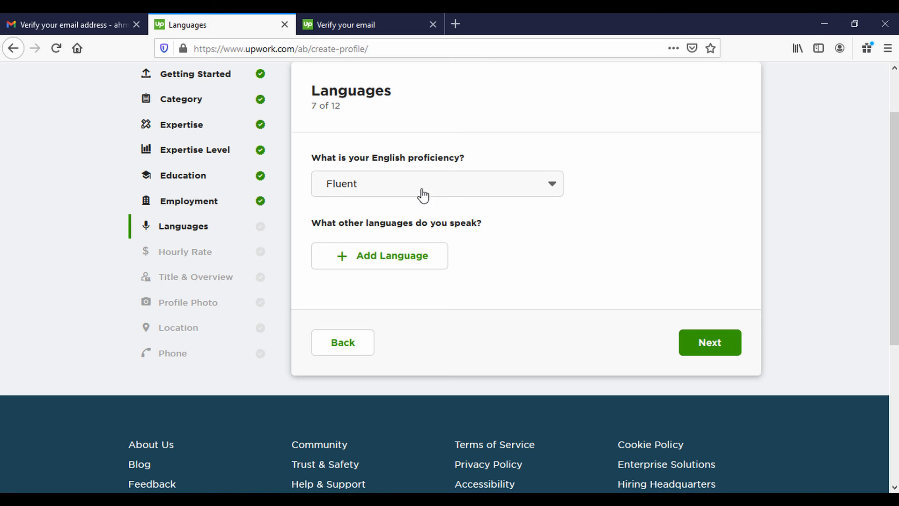
left_click(393, 265)
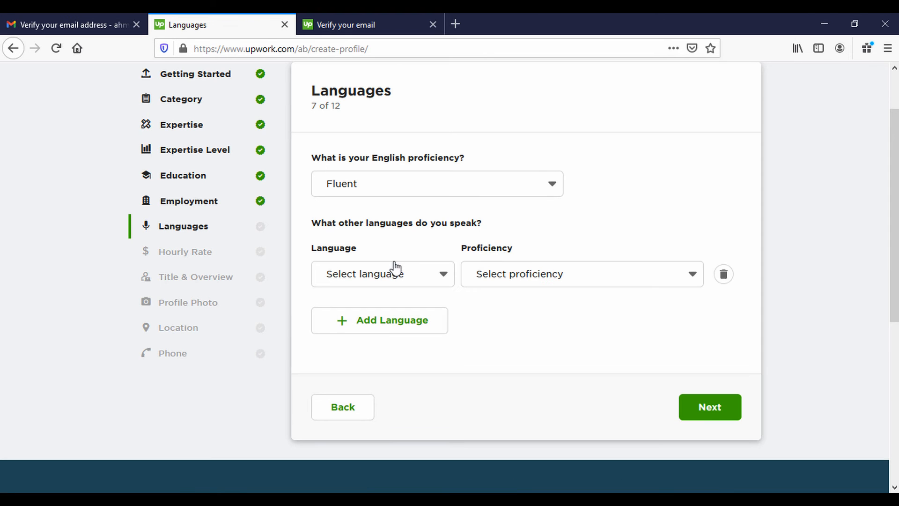
left_click(440, 280)
left_click(394, 298)
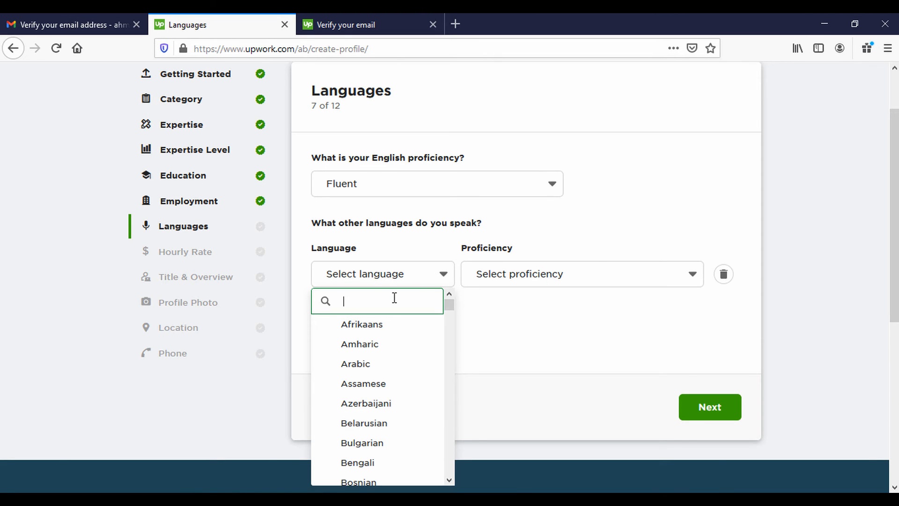
type("urd")
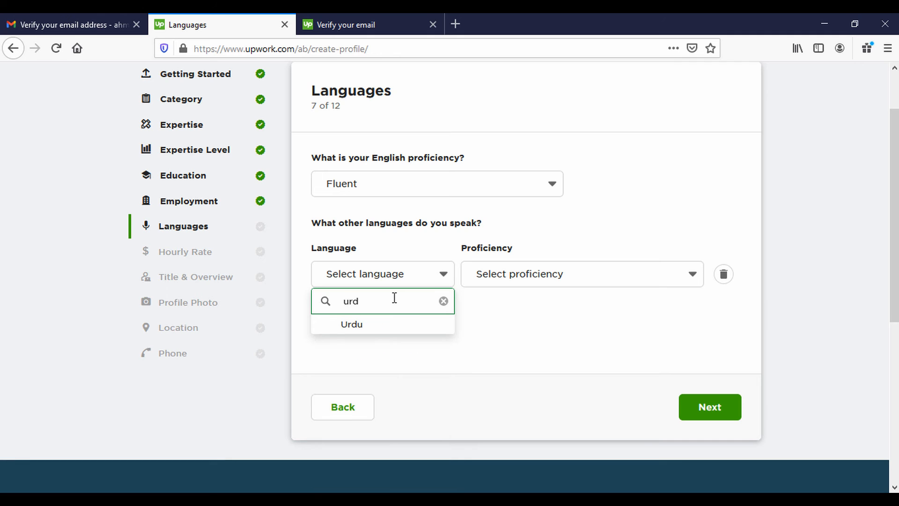
left_click(372, 328)
left_click(618, 288)
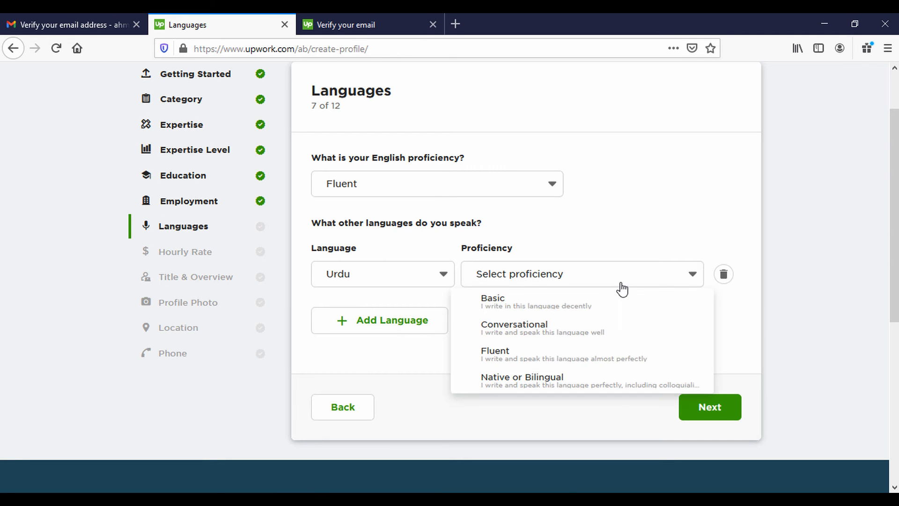
left_click(551, 382)
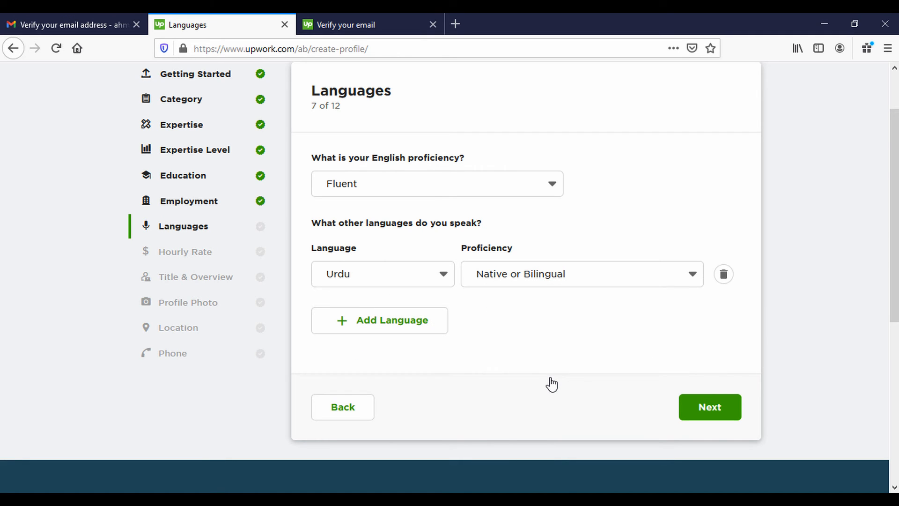
- Add Hindi at Conversational proficiency and continue to the Hourly Rate step
left_click(393, 321)
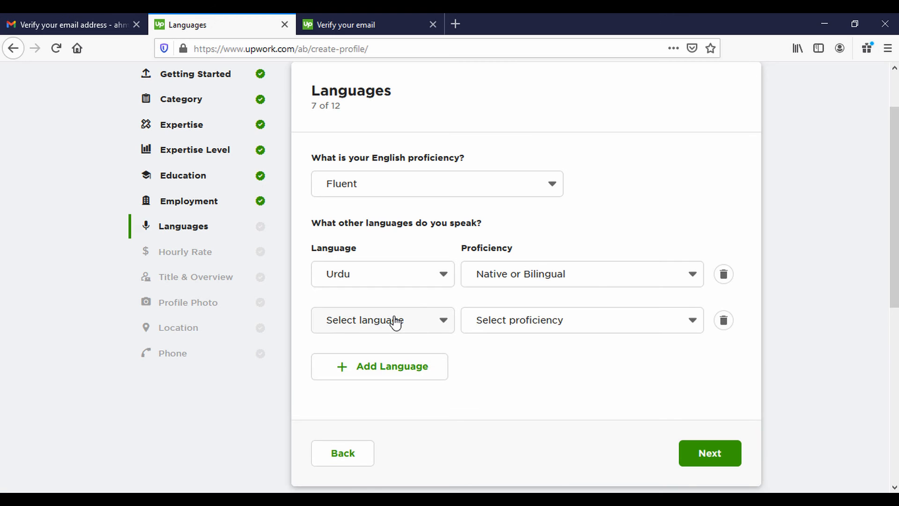
left_click(395, 321)
left_click(379, 354)
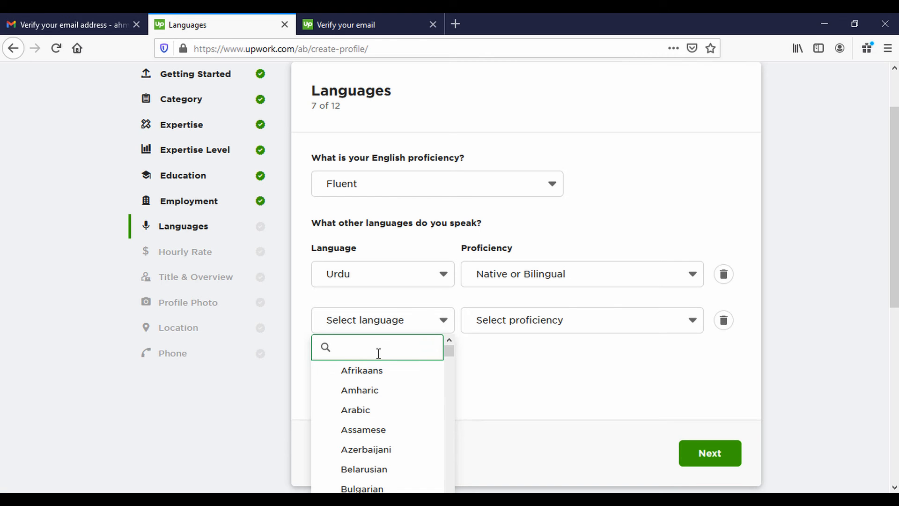
type("hind")
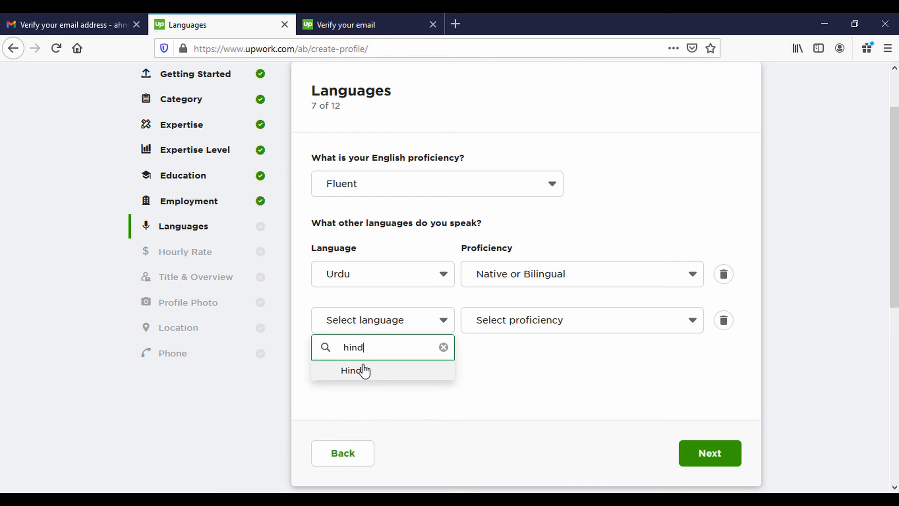
left_click(364, 371)
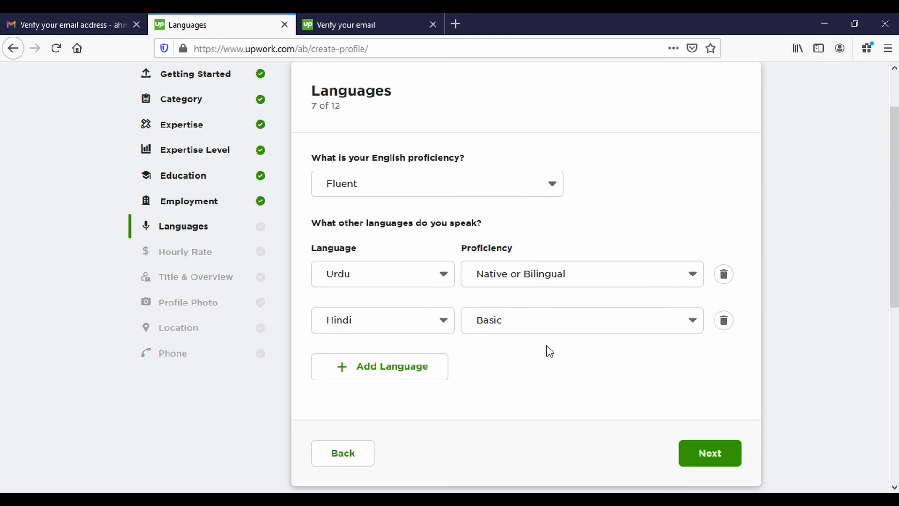
left_click(581, 329)
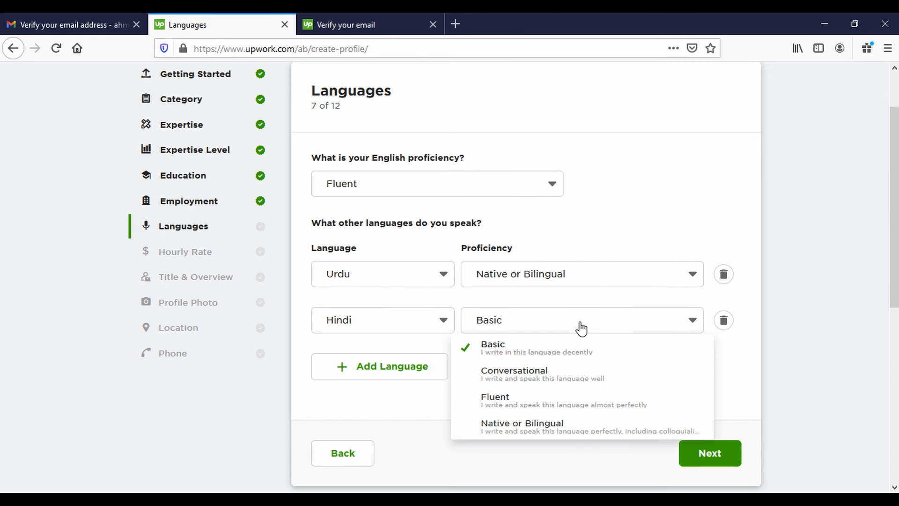
left_click(548, 374)
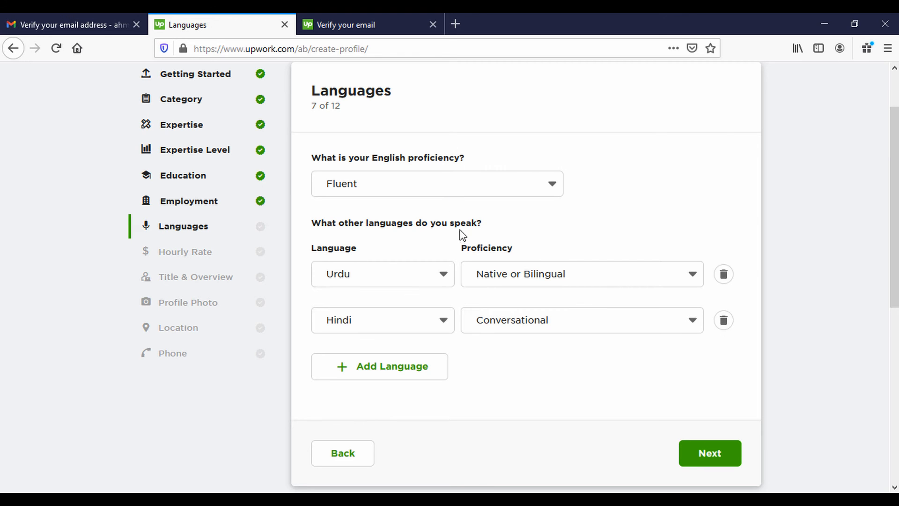
left_click(707, 456)
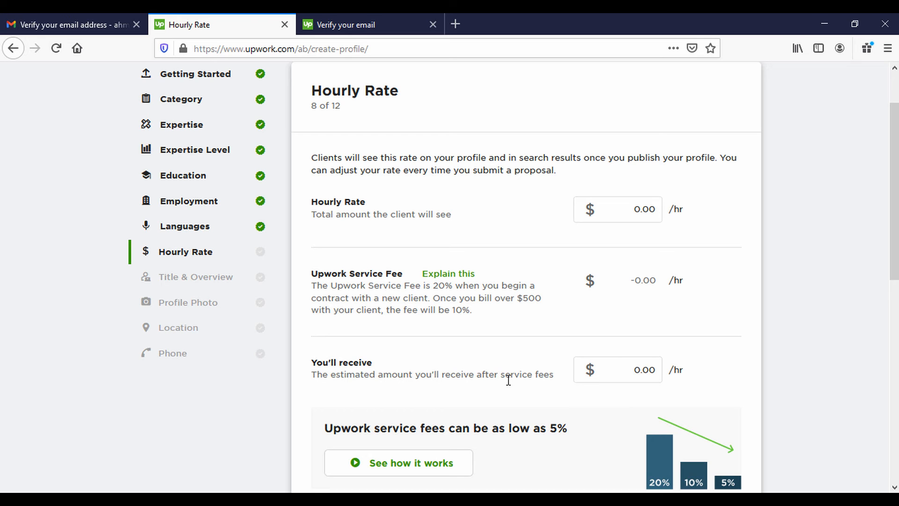
- Set the hourly rate to $5.00, receiving $4.00 per hour, and continue to Title & Overview
left_click(635, 208)
left_click(674, 206)
left_click(645, 209)
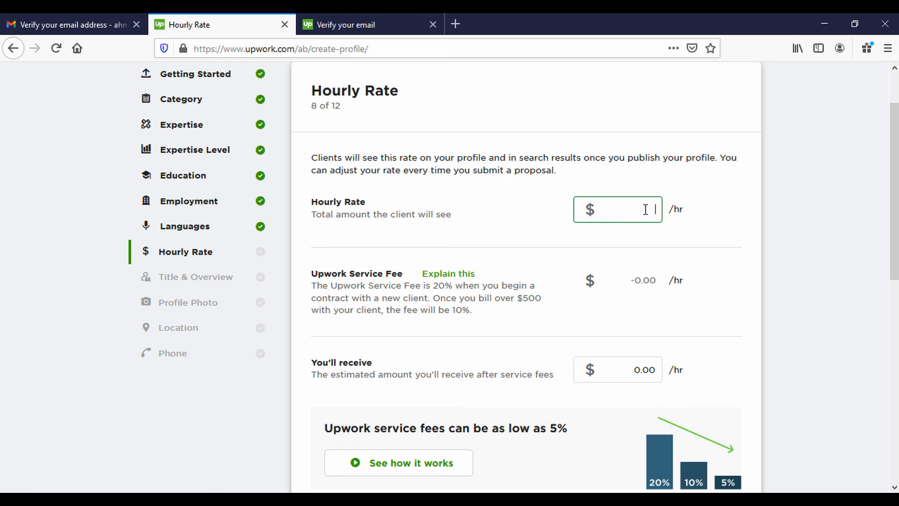
type("5")
left_click(730, 245)
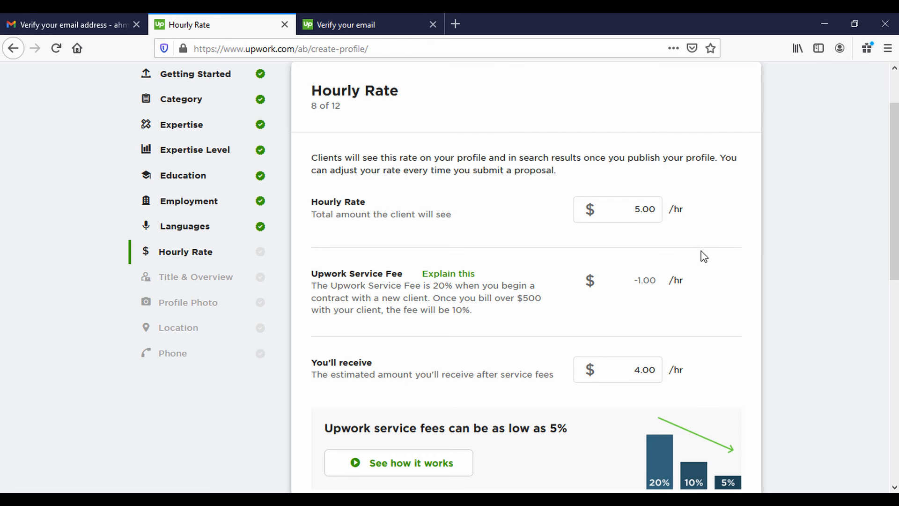
scroll(745, 225, "down", 3)
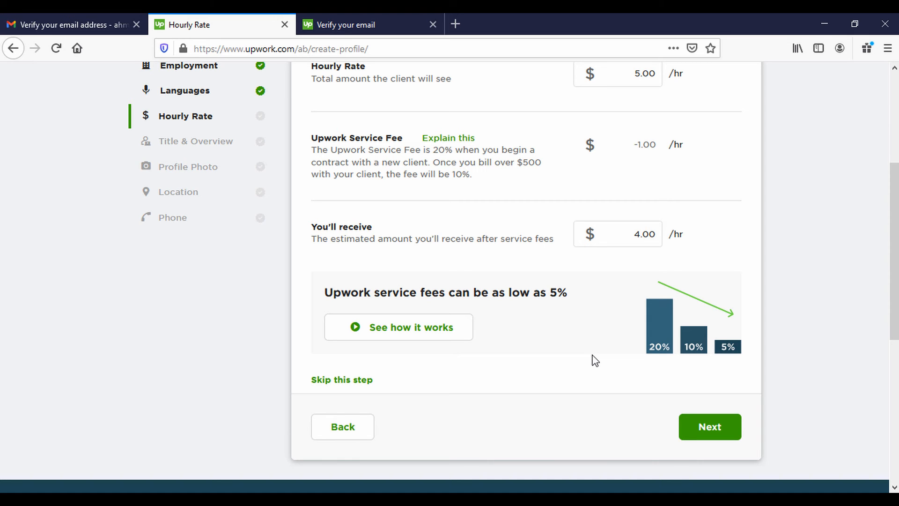
left_click(722, 430)
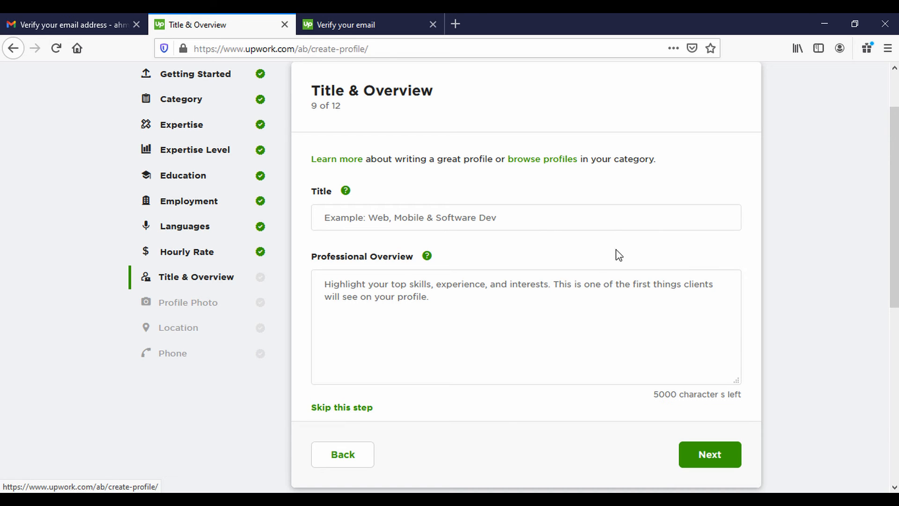
- Enter the profile title 'Web Developer / Web Designer / Video Editer'
left_click(525, 217)
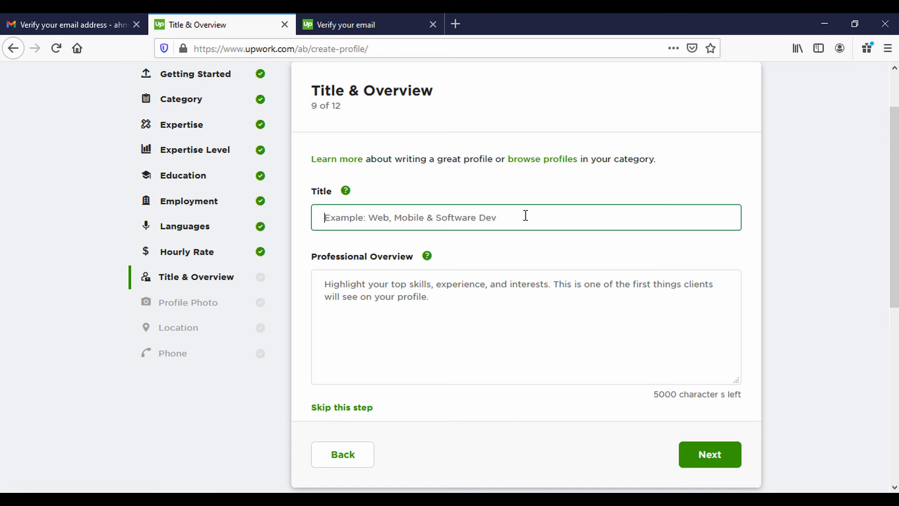
type("Web Developer")
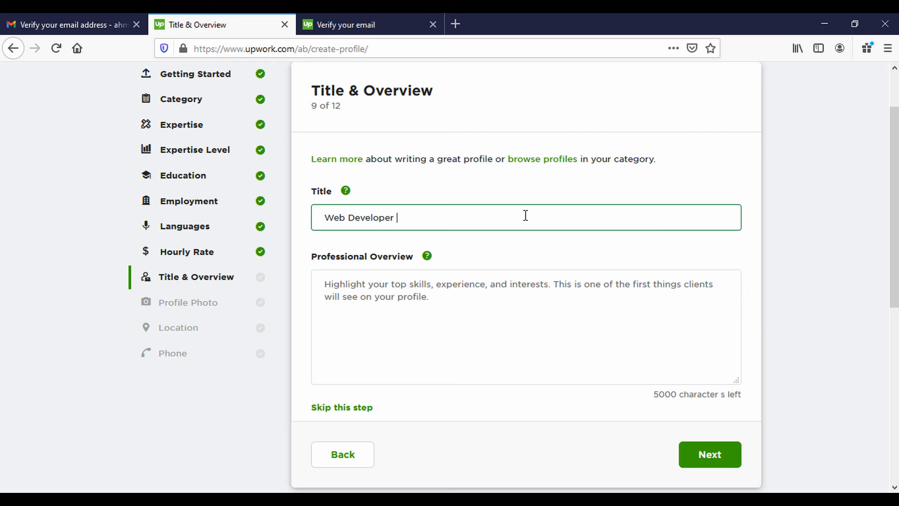
type(" / Web Designer / Video Edi")
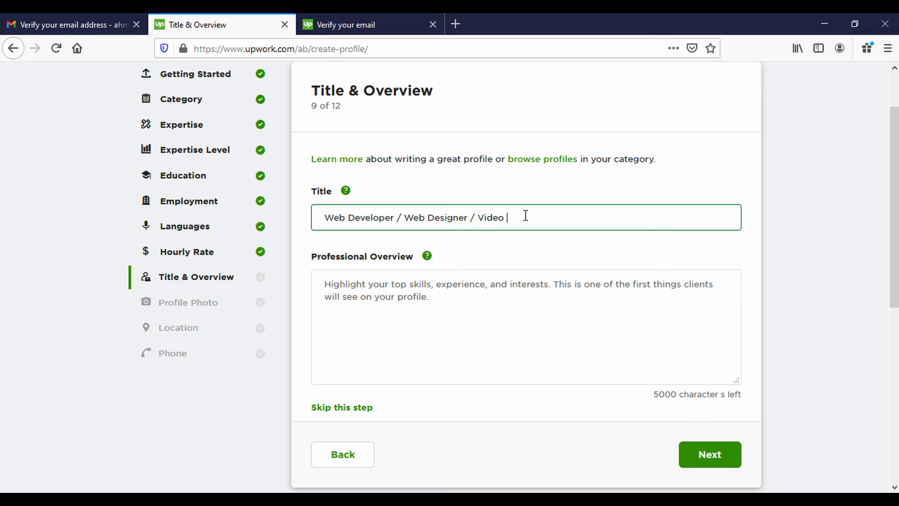
type("ting")
key("BackSpace")
key("BackSpace")
key("BackSpace")
type("or")
- Write the overview introducing yourself as a Web Developer, Graphic Designer and Video Editor expert with software house experience
left_click(486, 298)
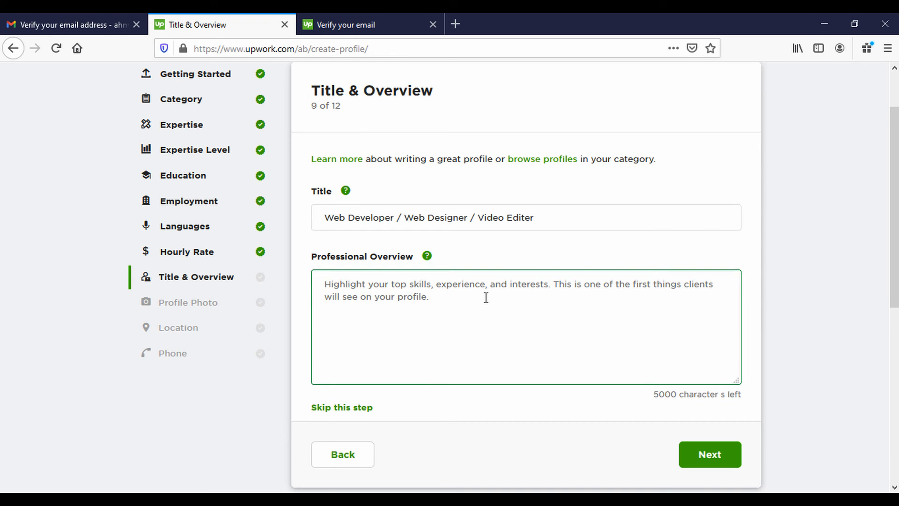
type("I")
key("BackSpace")
key("BackSpace")
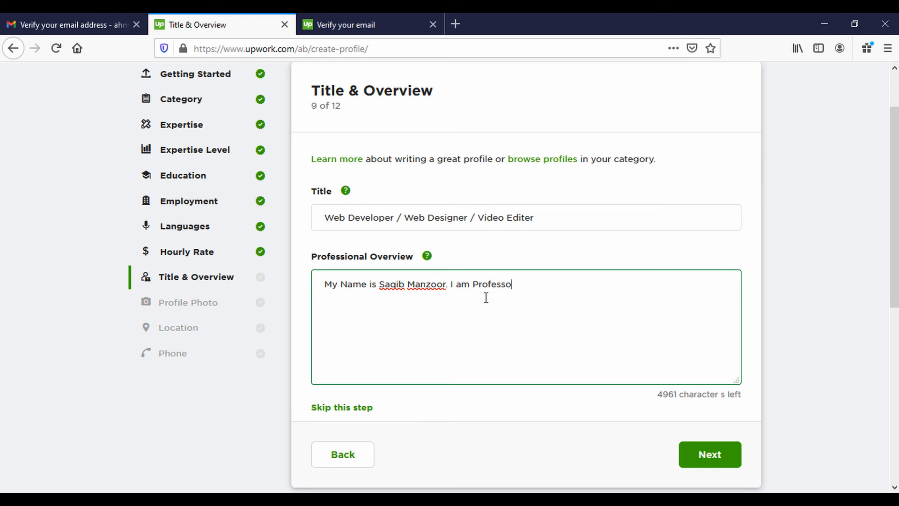
type("ional Web Developer")
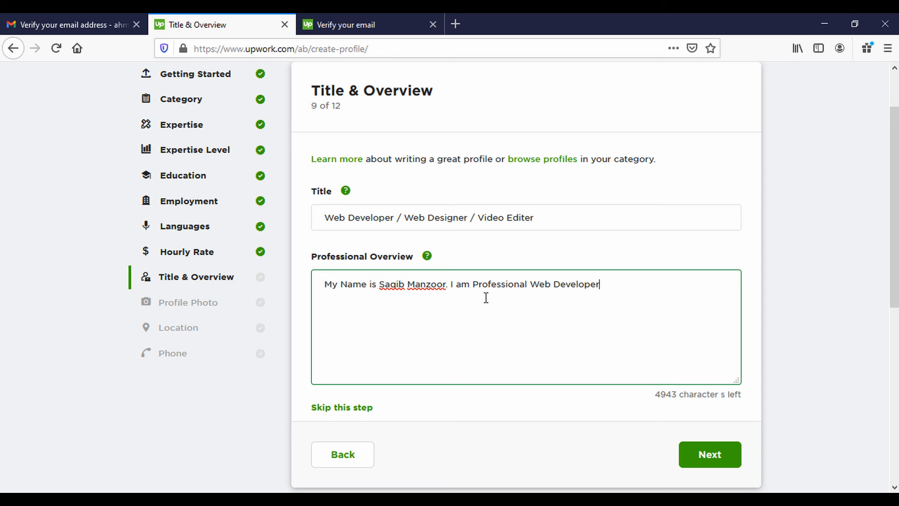
type(", Graphic Designer")
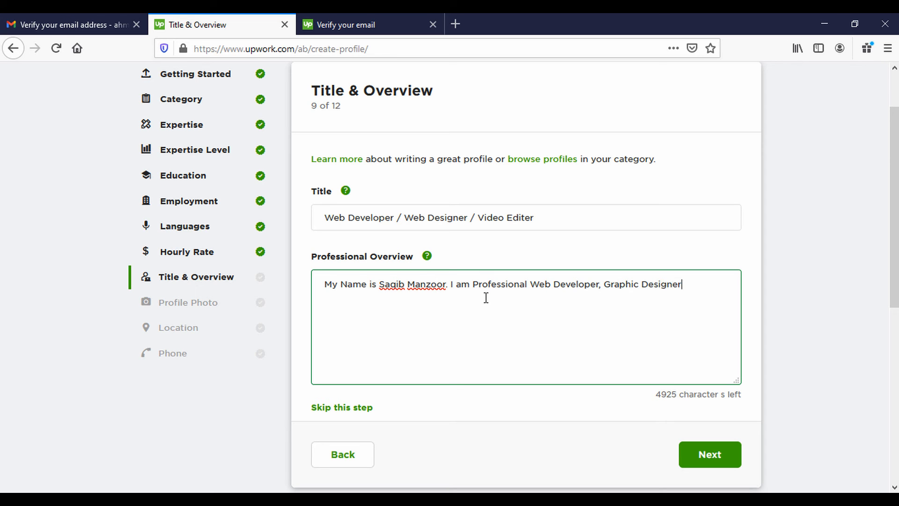
type(", and Video Editor Ec")
key("BackSpace")
type("xpert. I have done my jo")
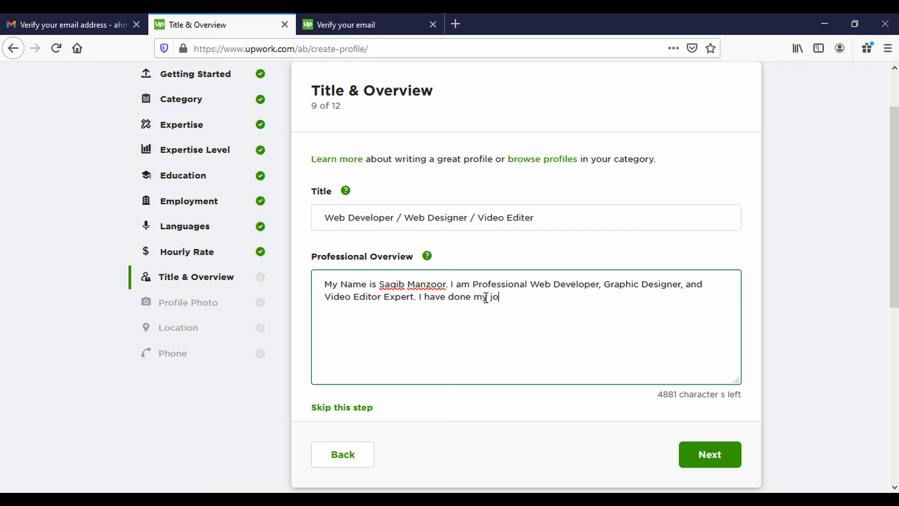
type("bs during my ")
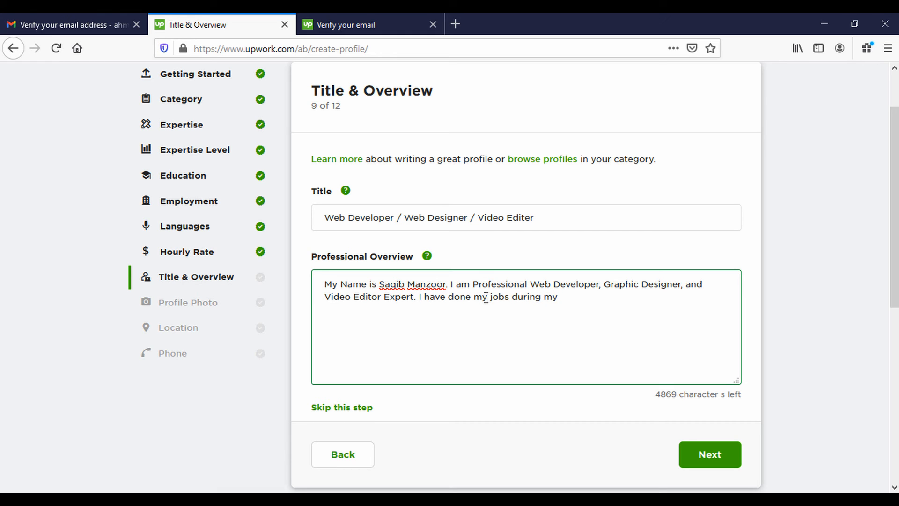
type("Software")
key("BackSpace")
key("BackSpace")
type("re house jhob")
key("BackSpace")
key("BackSpace")
key("BackSpace")
type("ob.")
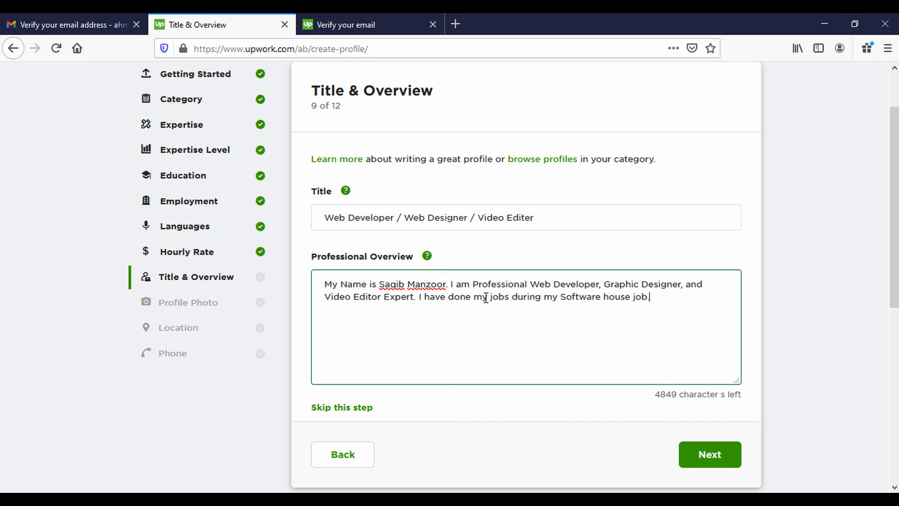
- Correct 'Editer' to 'Editor' in the title, then return to the overview text
left_click(541, 217)
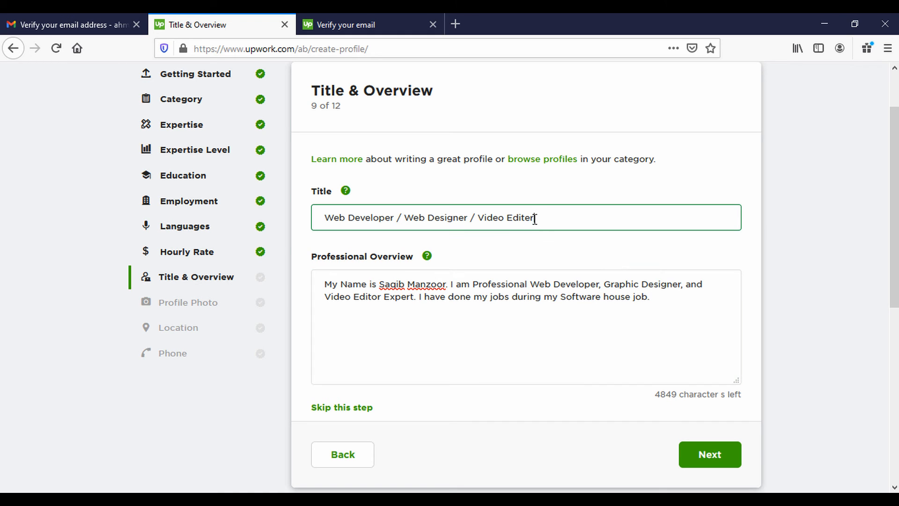
key("BackSpace")
key("BackSpace")
type("or")
left_click(577, 321)
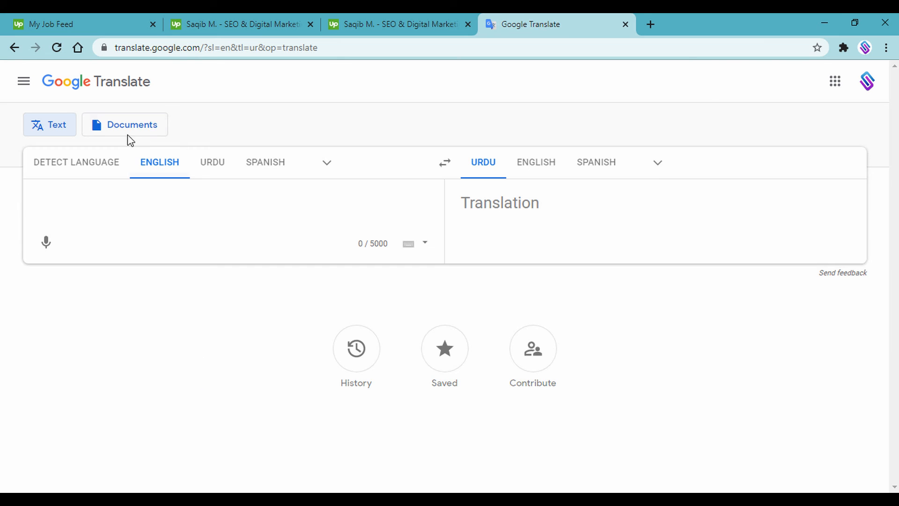
- Set Urdu as the source language and enter 'میں ایک ویب ڈیولپر ہوں' to translate it
left_click(225, 177)
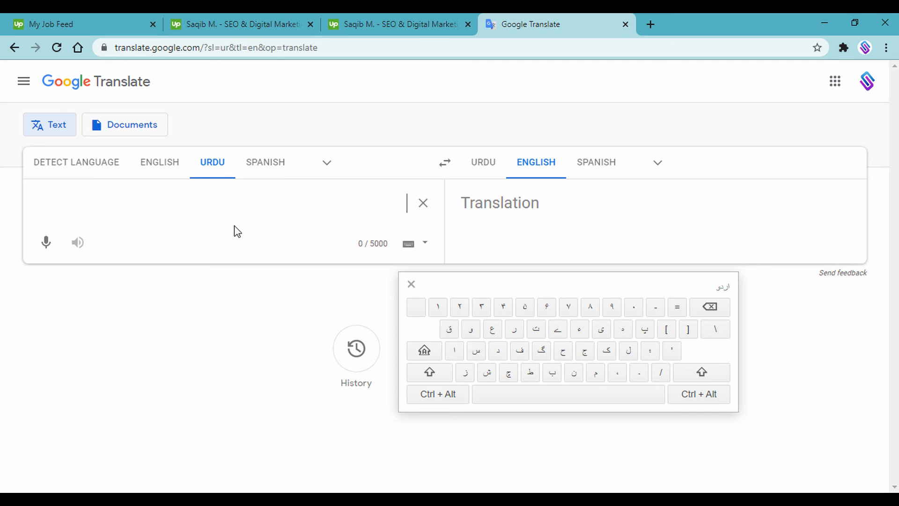
type("مین")
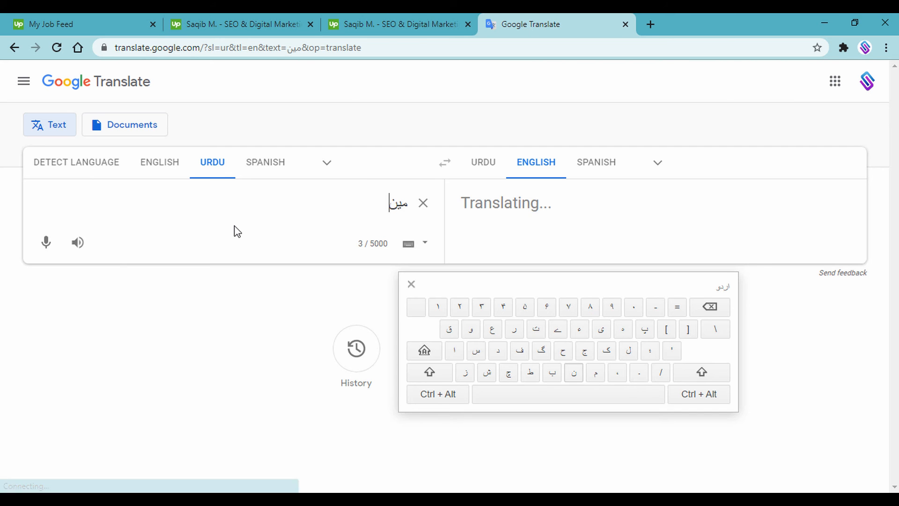
key("BackSpace")
type("ں ")
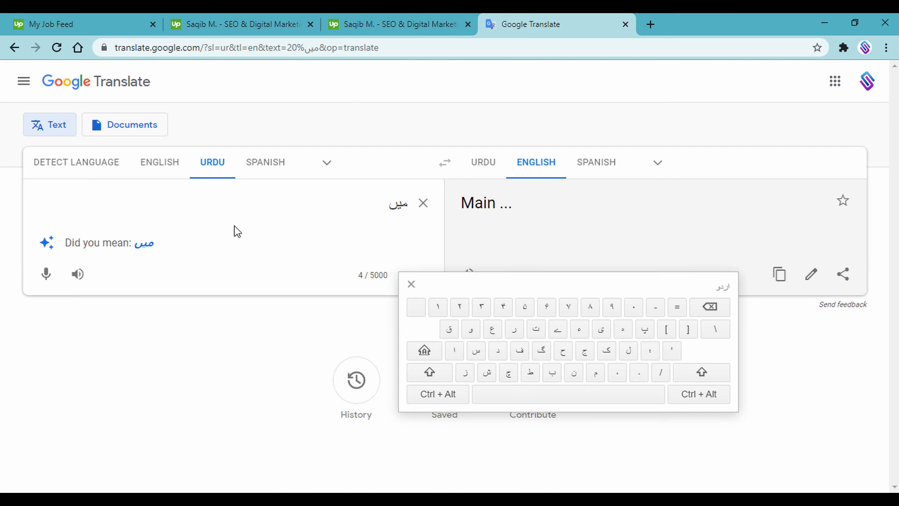
type("ایک وی")
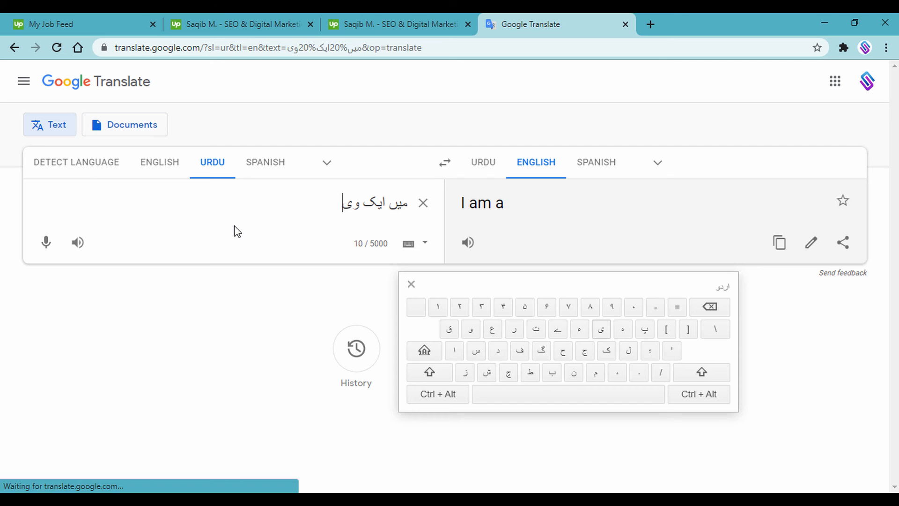
type("ب ڈ")
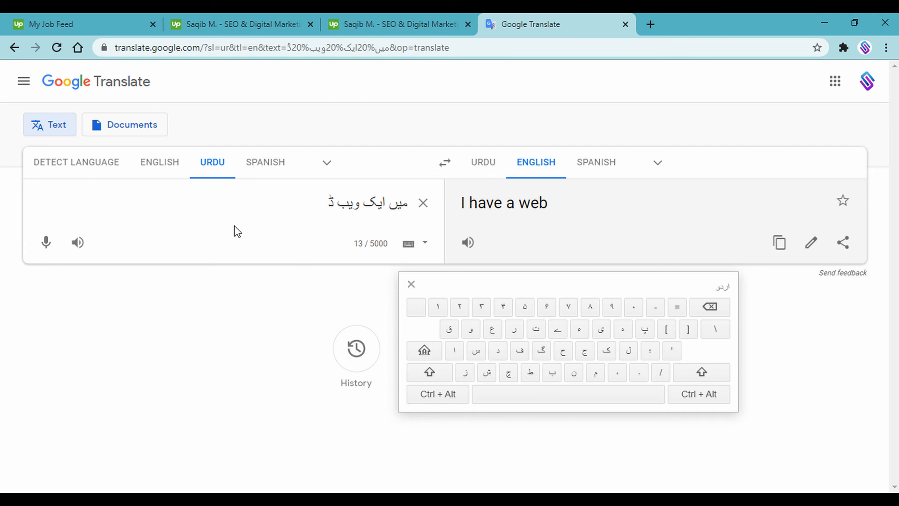
type("یول")
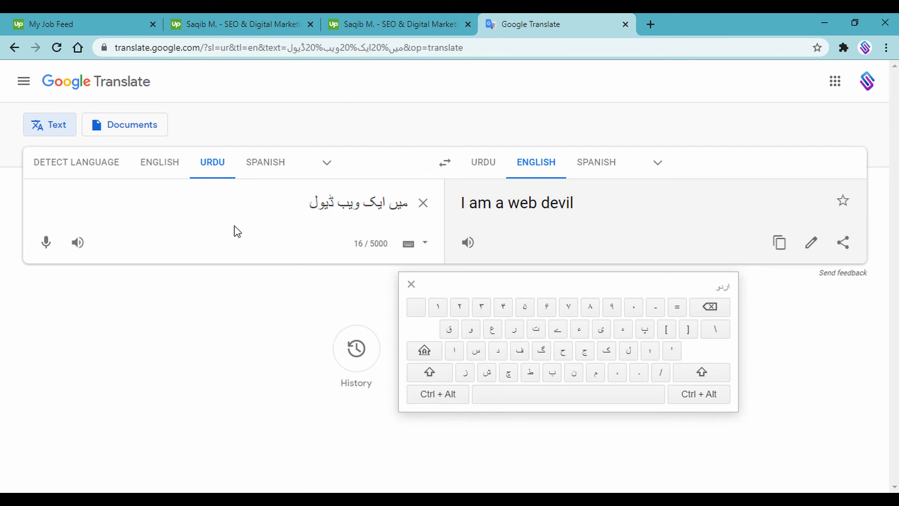
type("پر ہوں")
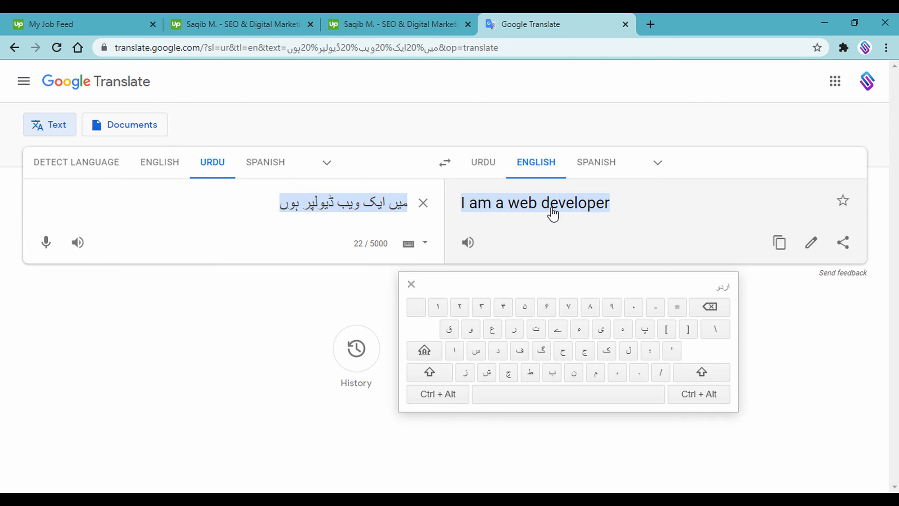
- Back in Upwork, advance from Title & Overview to the Profile Photo step
left_click(190, 489)
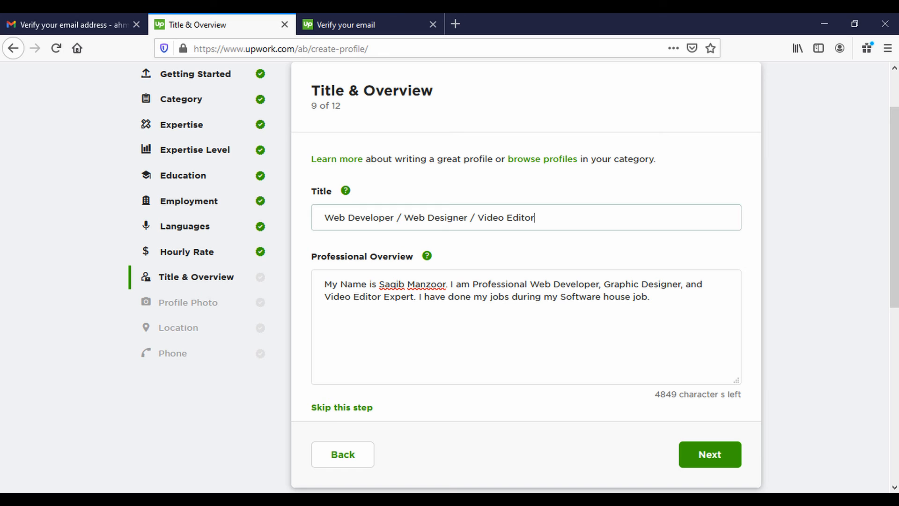
left_click(482, 295)
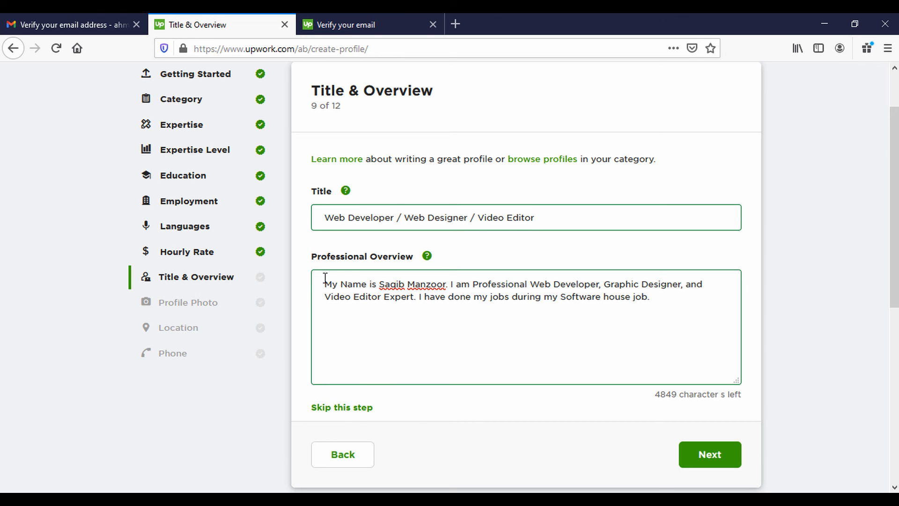
left_click(693, 457)
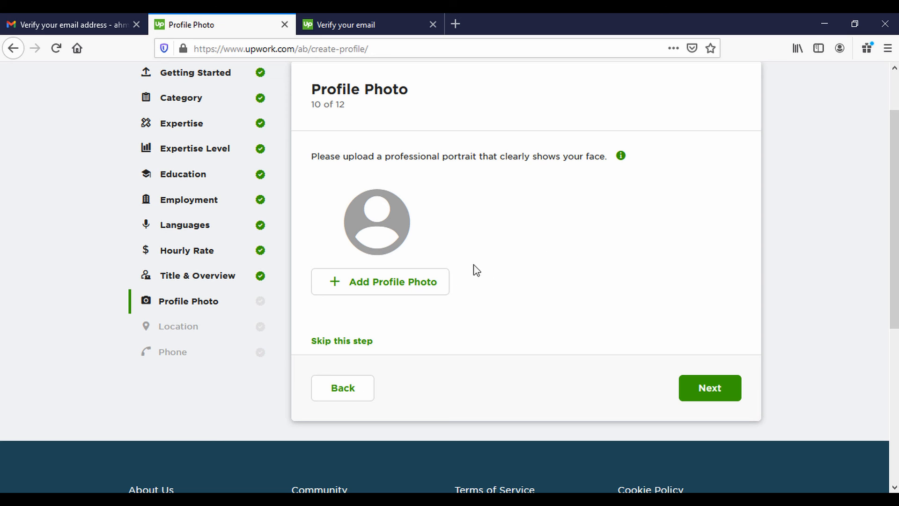
- Upload the portrait image, center the crop circle on the face and save it
left_click(421, 292)
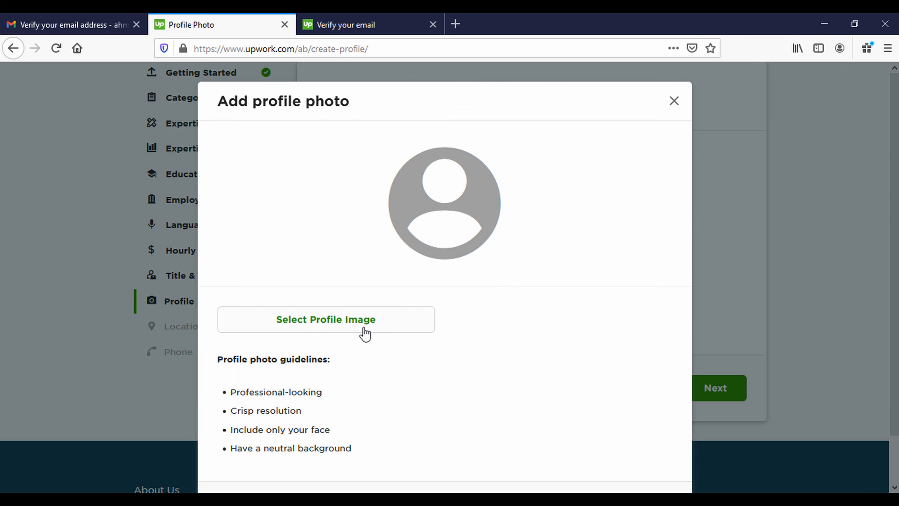
left_click(364, 334)
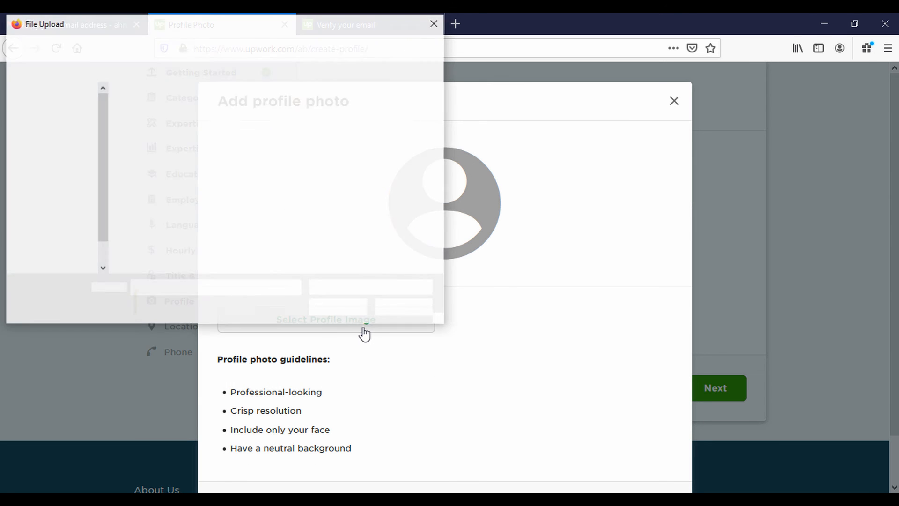
double_click(170, 230)
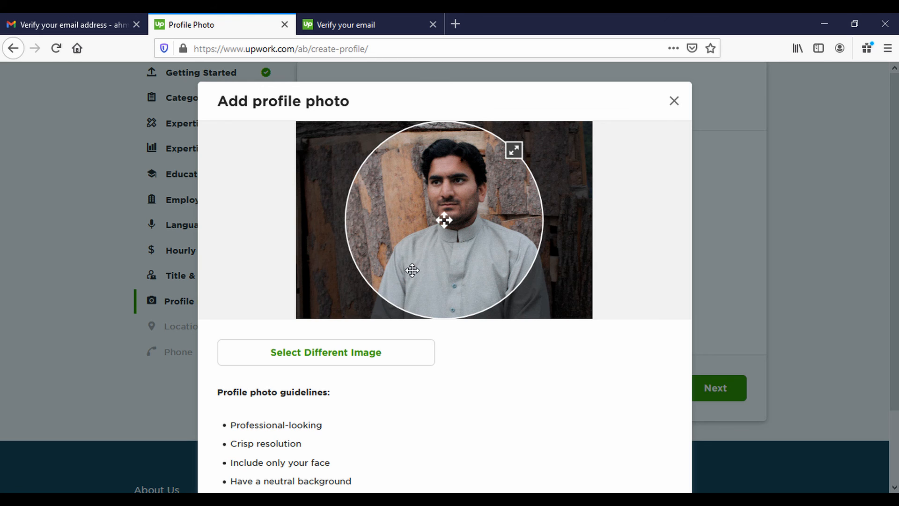
left_click_drag(412, 270, 424, 269)
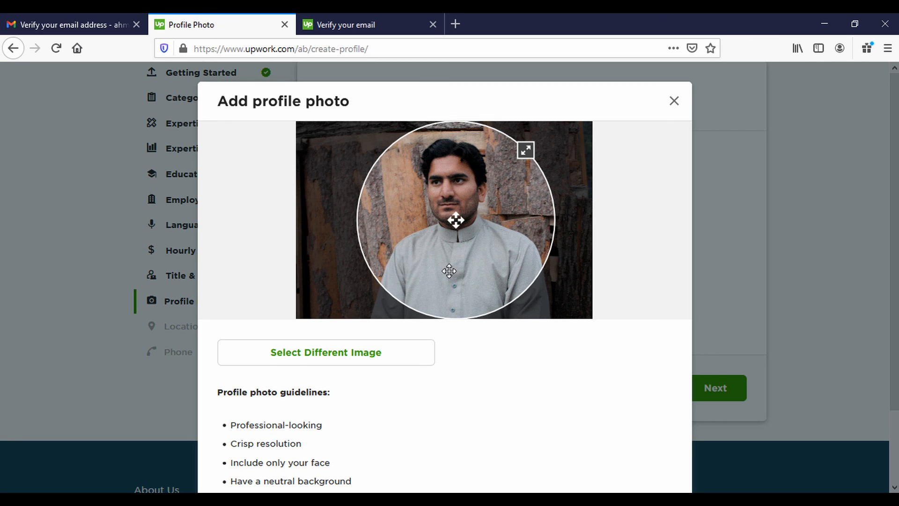
scroll(679, 336, "down", 2)
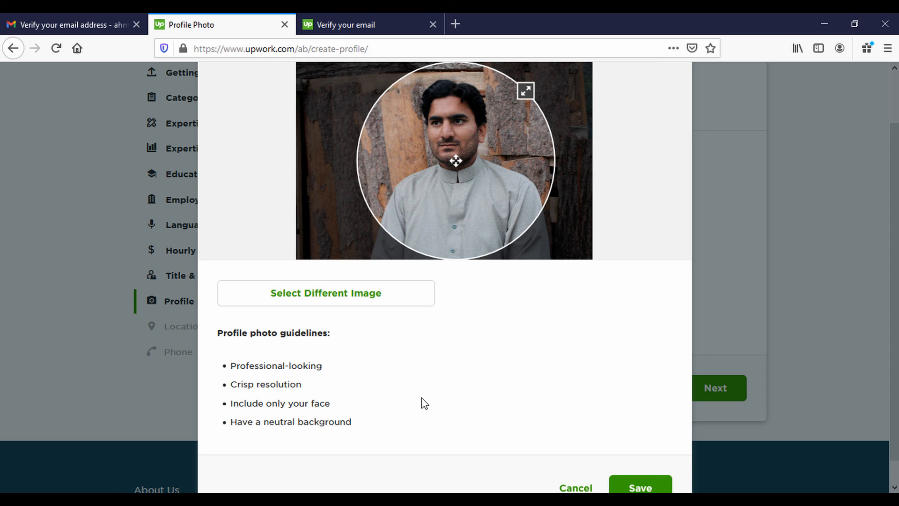
left_click(635, 488)
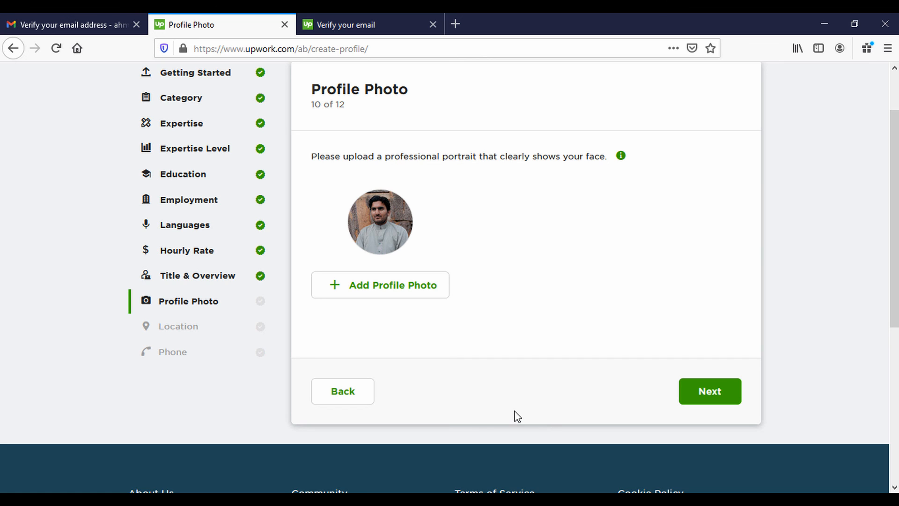
- On the Location step, keep Pakistan as the country
left_click(684, 403)
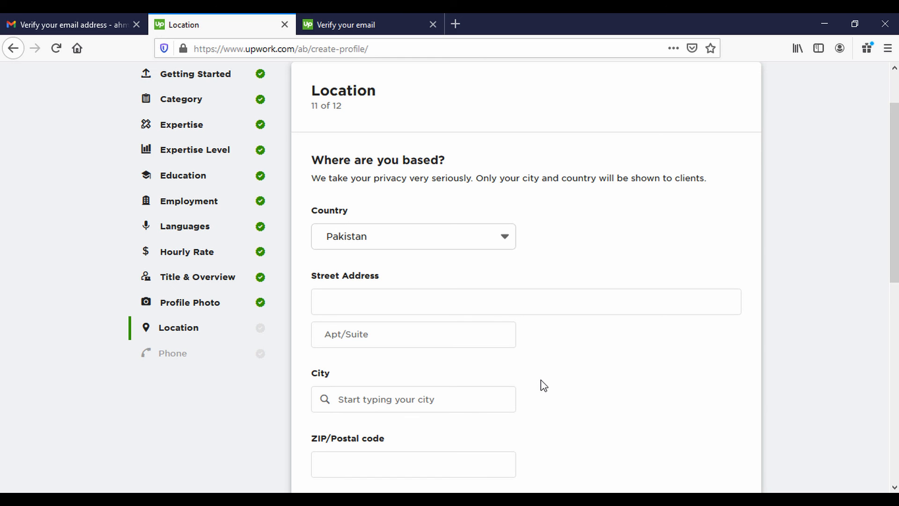
left_click(480, 235)
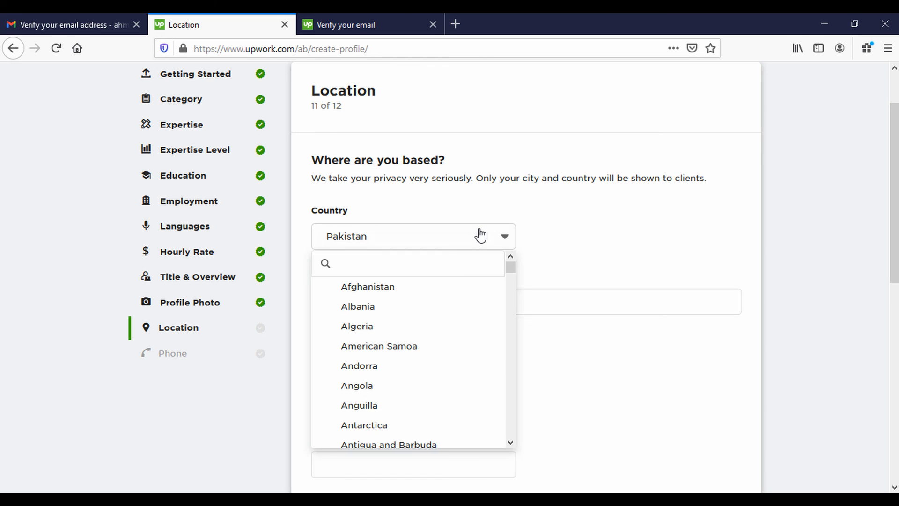
scroll(468, 359, "down", 10)
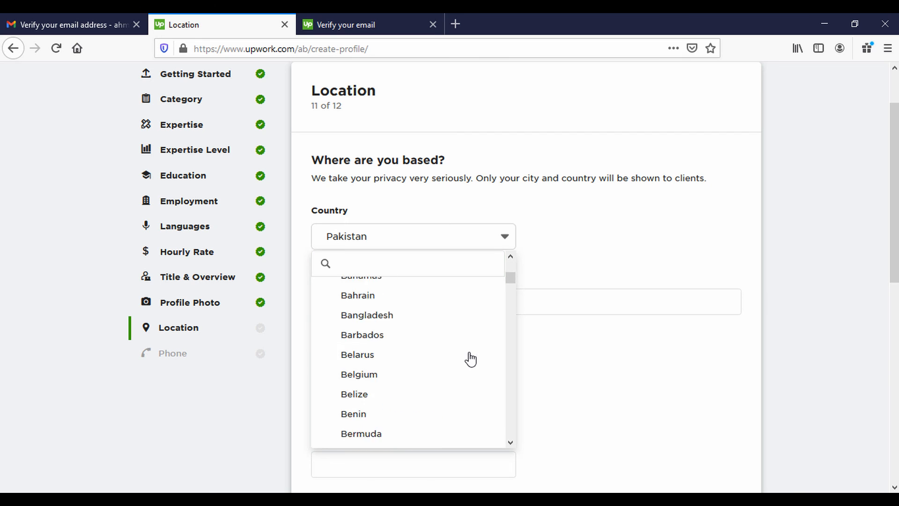
scroll(468, 359, "down", 3)
left_click(611, 259)
- Enter the street address and choose Abbottabad, KP as the city
left_click(389, 313)
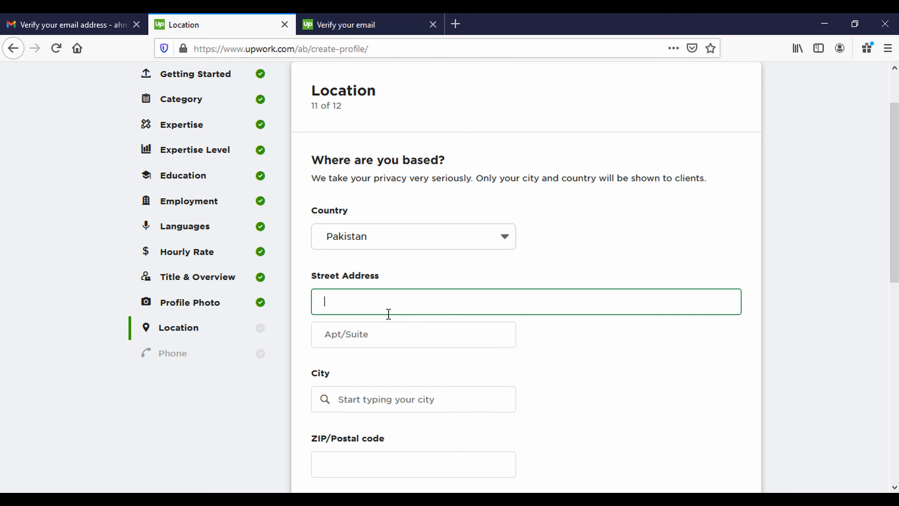
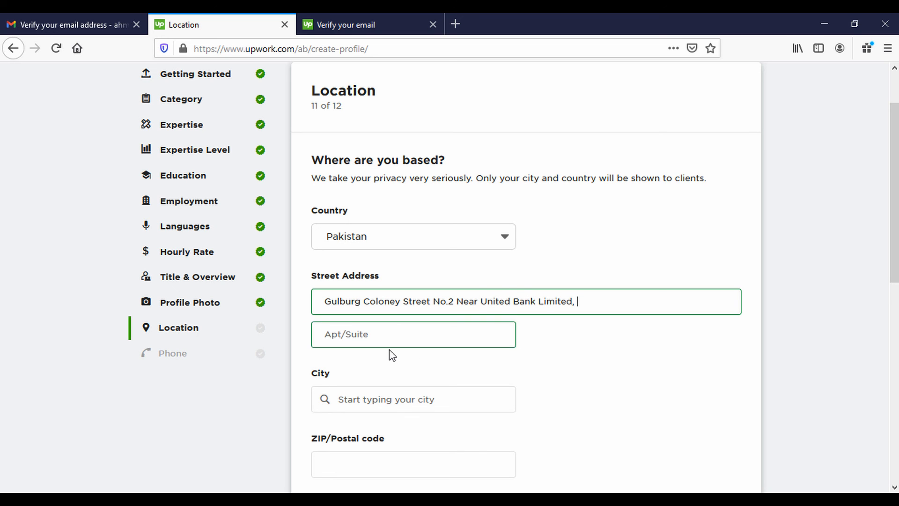
left_click(386, 338)
left_click(379, 404)
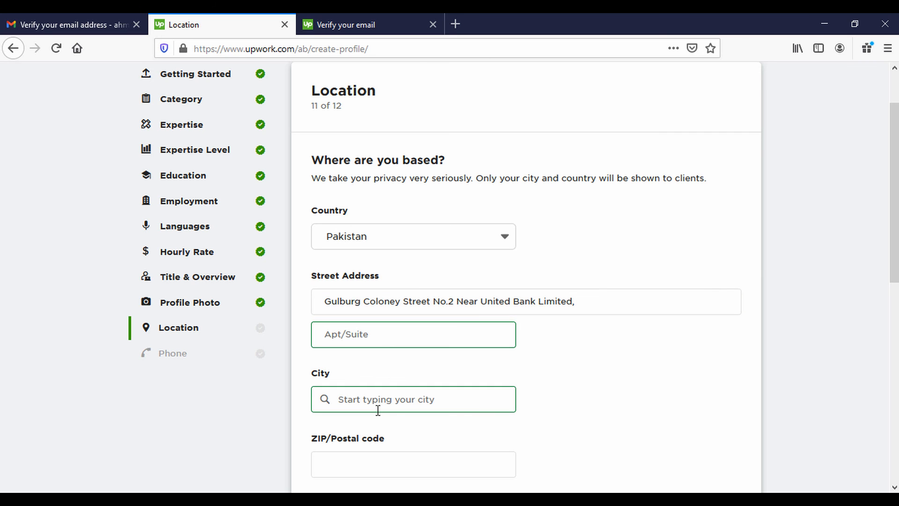
type("Abbot")
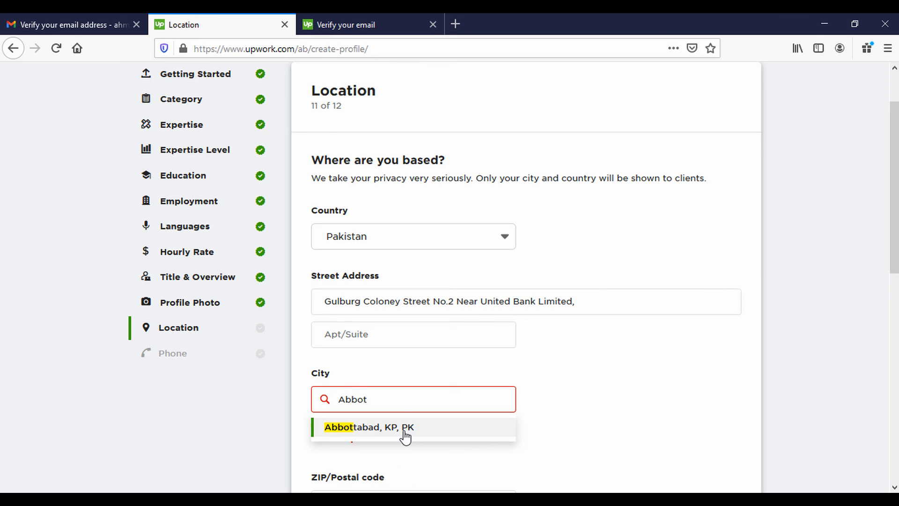
left_click(404, 433)
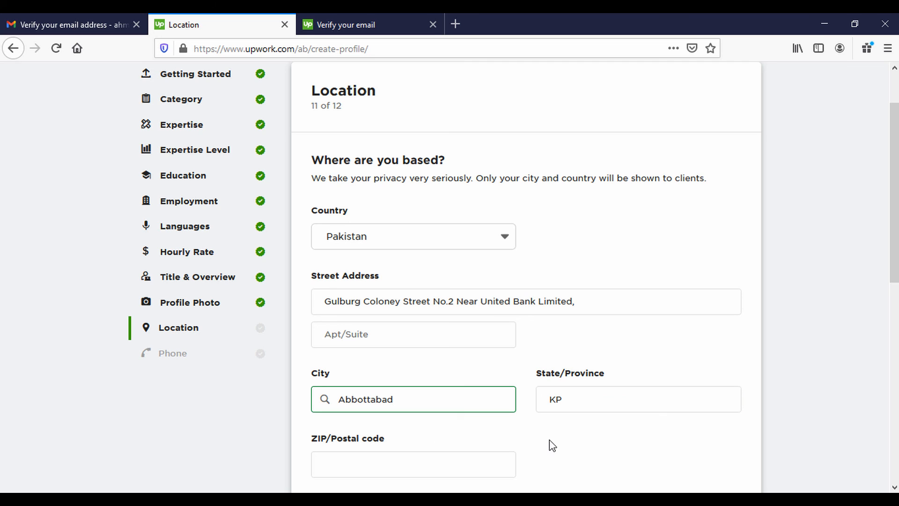
- Enter ZIP code 21300 and save the location
left_click(452, 460)
left_click(464, 436)
left_click(392, 471)
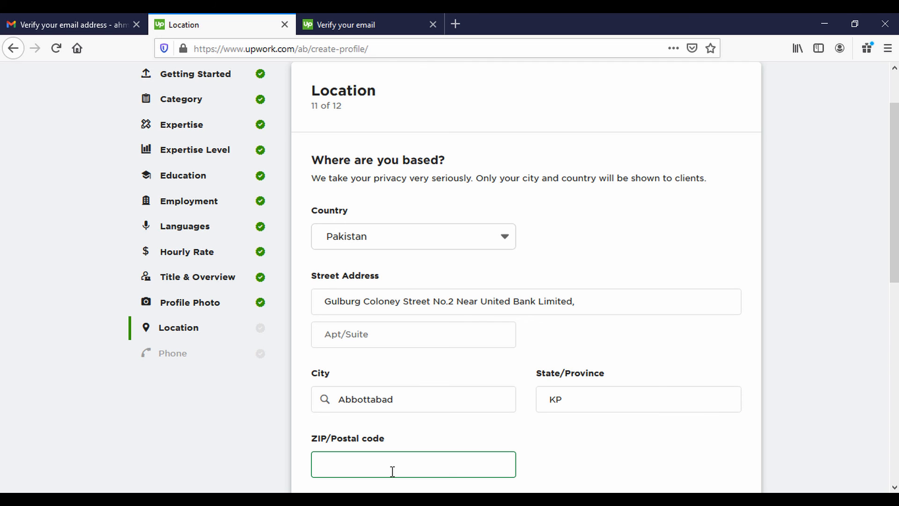
type("21300")
scroll(683, 440, "down", 3)
left_click(711, 417)
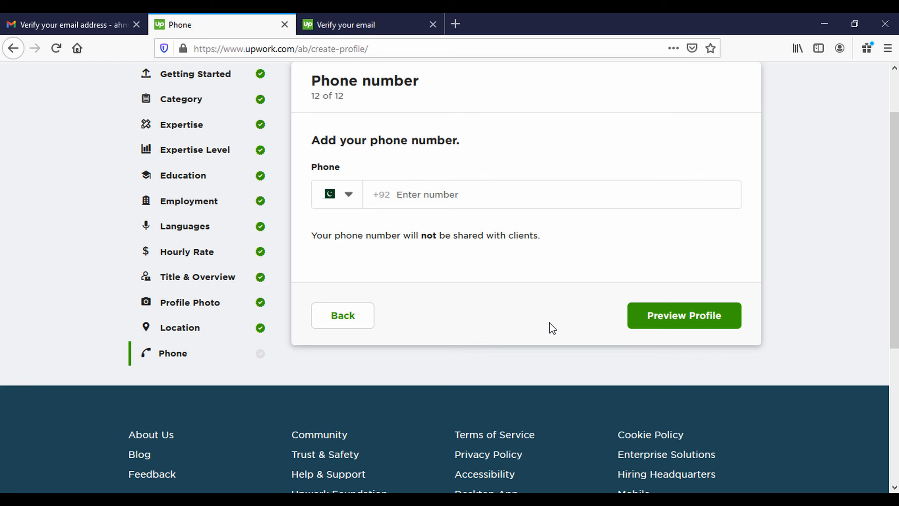
- Enter the phone number after the +92 code and preview the profile
left_click(535, 194)
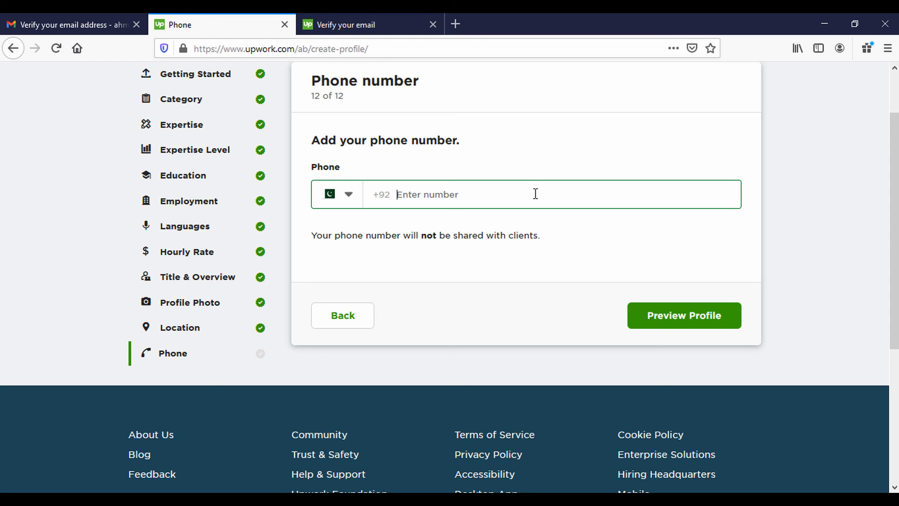
left_click(545, 231)
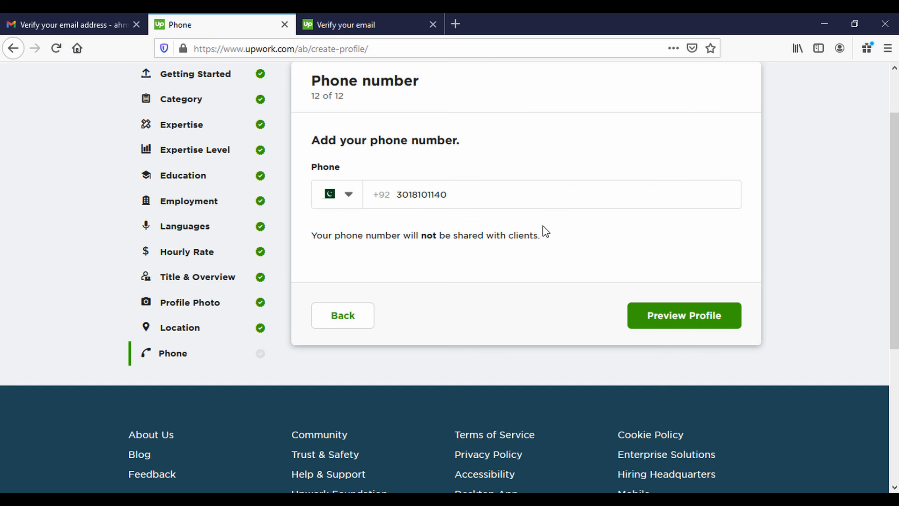
left_click(685, 322)
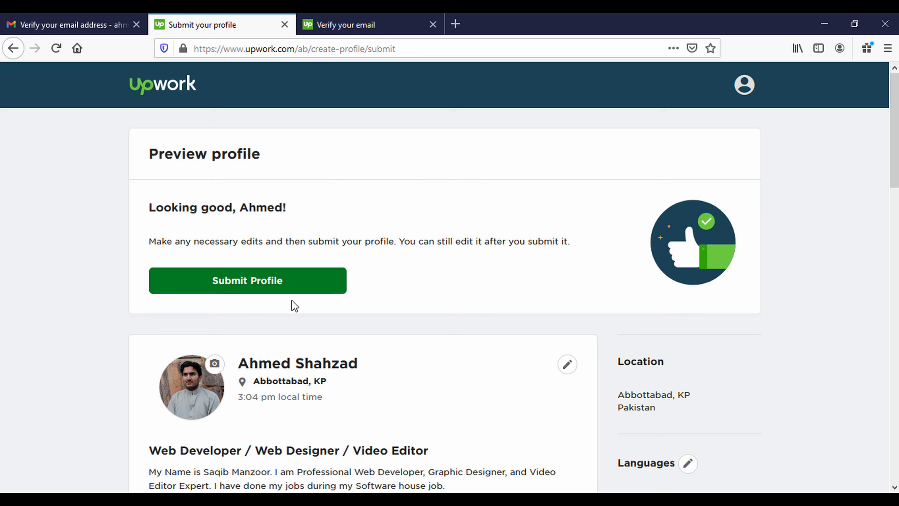
- Review the whole profile preview and submit the profile
scroll(420, 303, "down", 6)
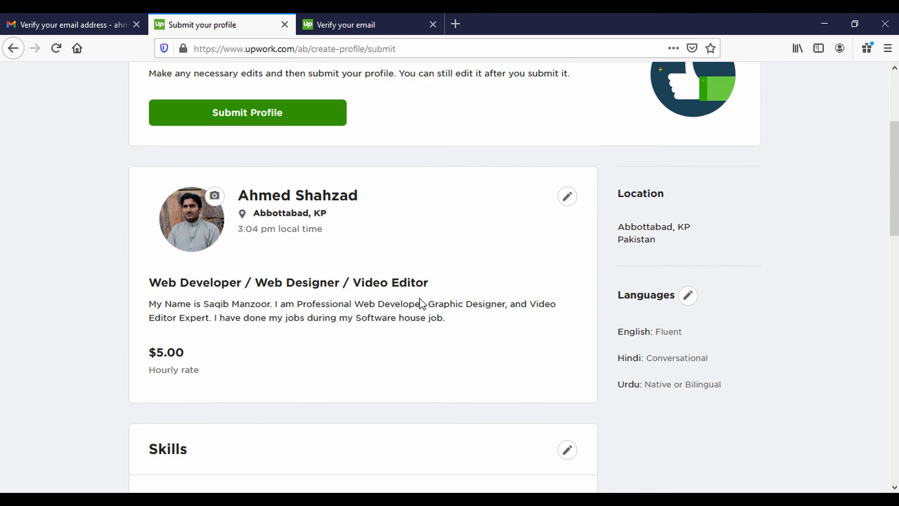
scroll(421, 303, "down", 5)
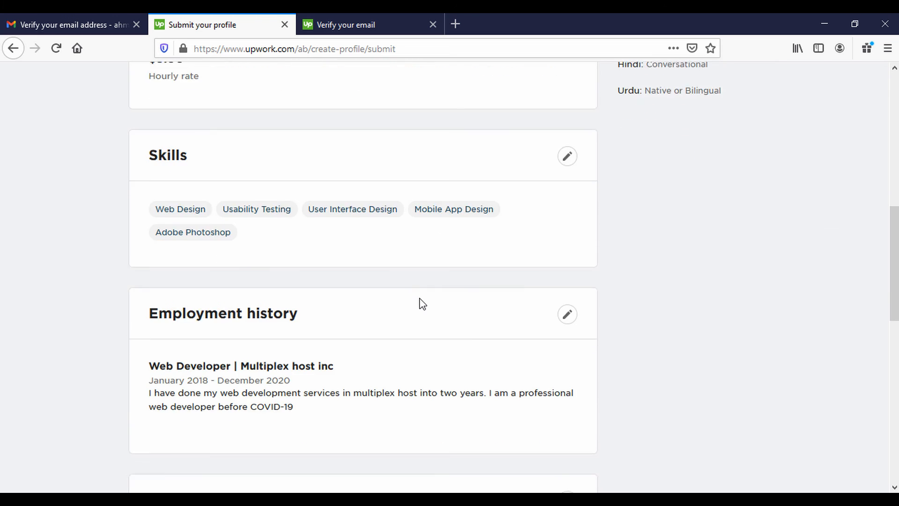
scroll(420, 303, "down", 4)
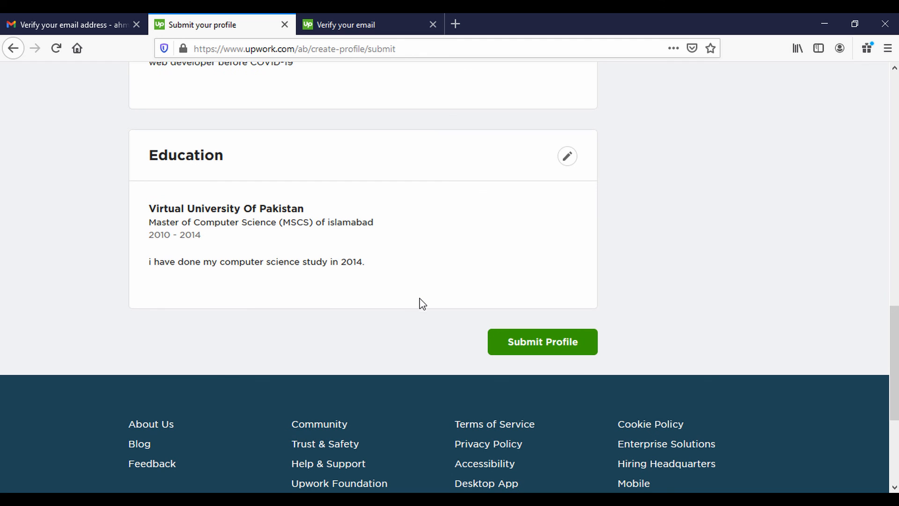
scroll(421, 323, "up", 3)
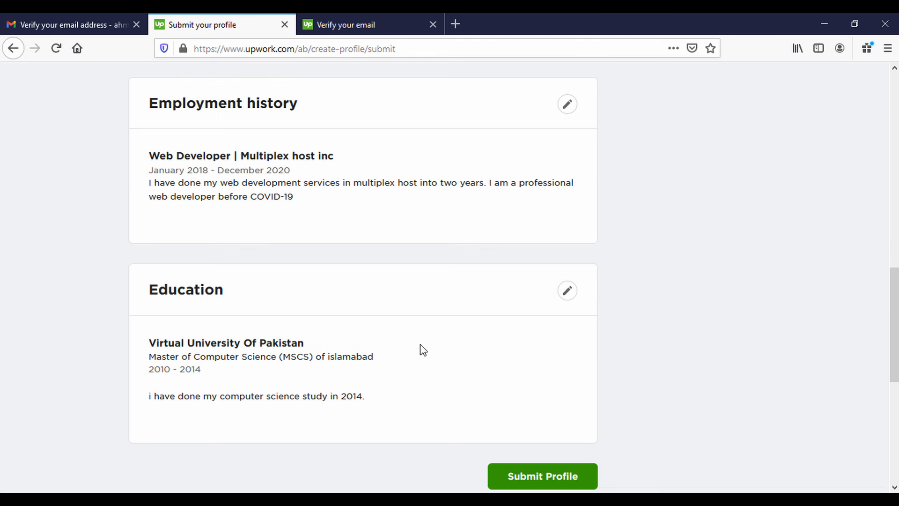
scroll(423, 350, "up", 9)
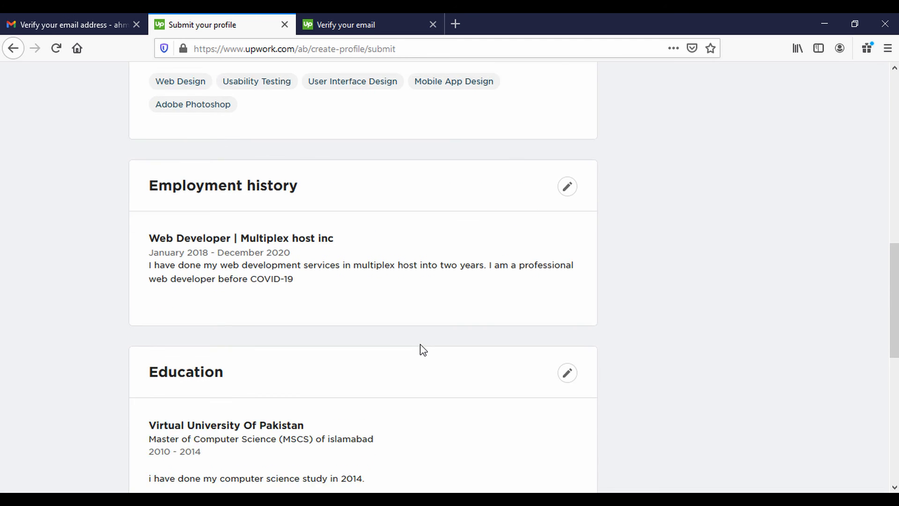
scroll(423, 349, "up", 3)
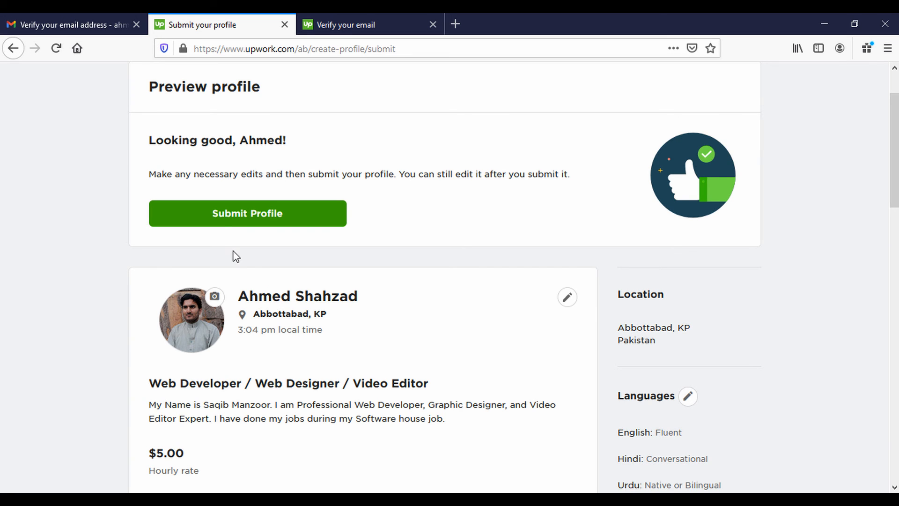
left_click(233, 228)
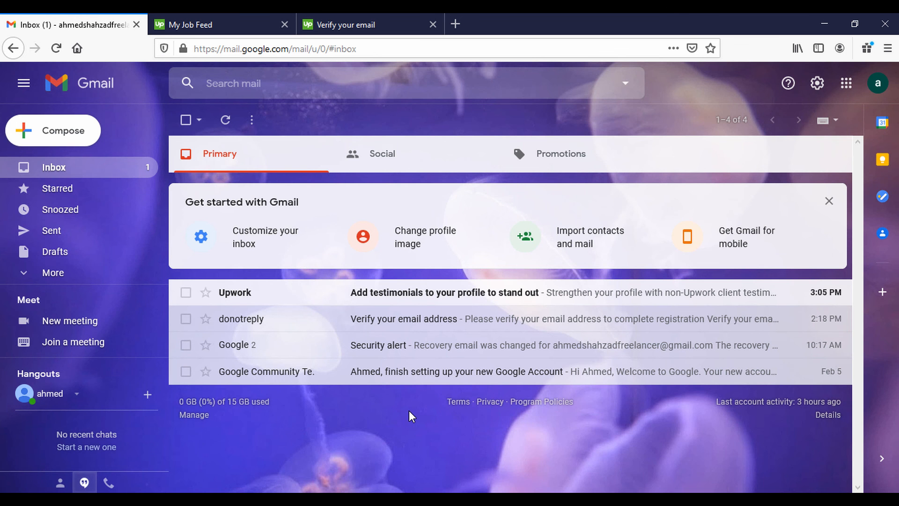
- Read Upwork's 'Add testimonials' email in Gmail, then return to the My Job Feed tab
left_click(418, 294)
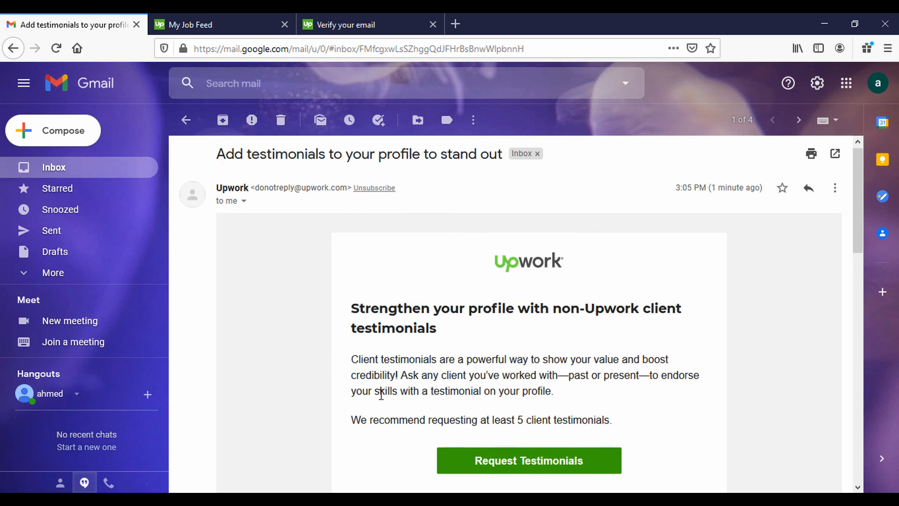
scroll(380, 395, "down", 5)
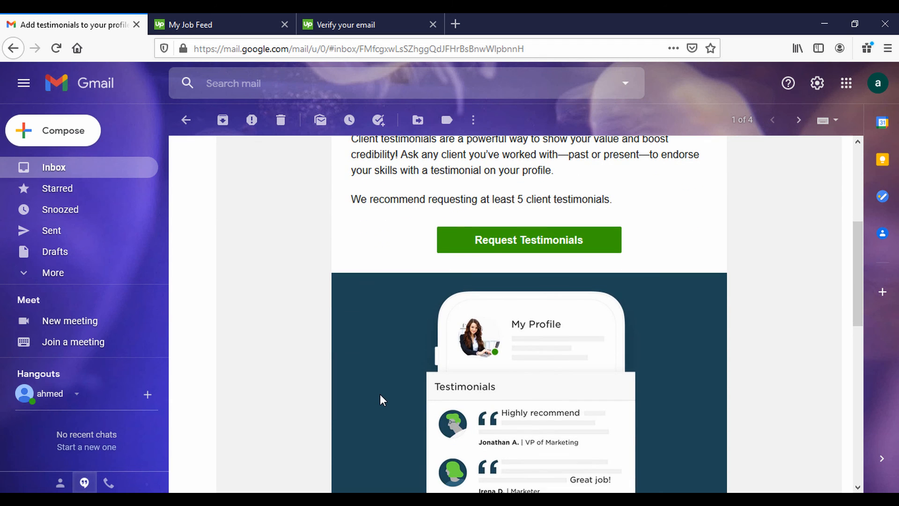
scroll(381, 394, "down", 8)
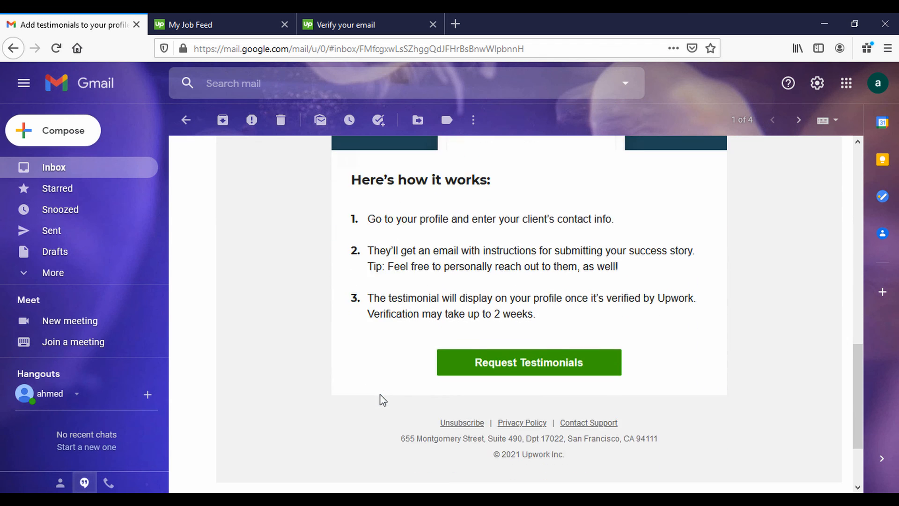
scroll(356, 375, "up", 3)
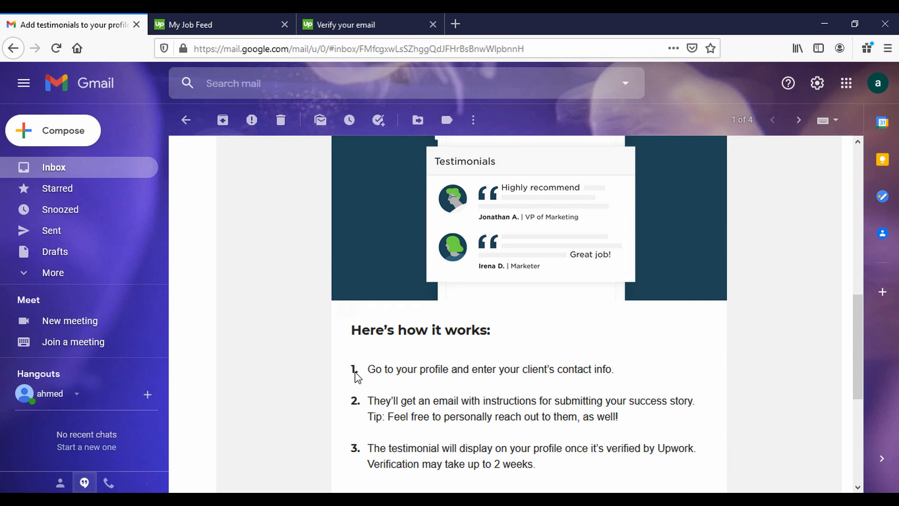
scroll(356, 375, "up", 2)
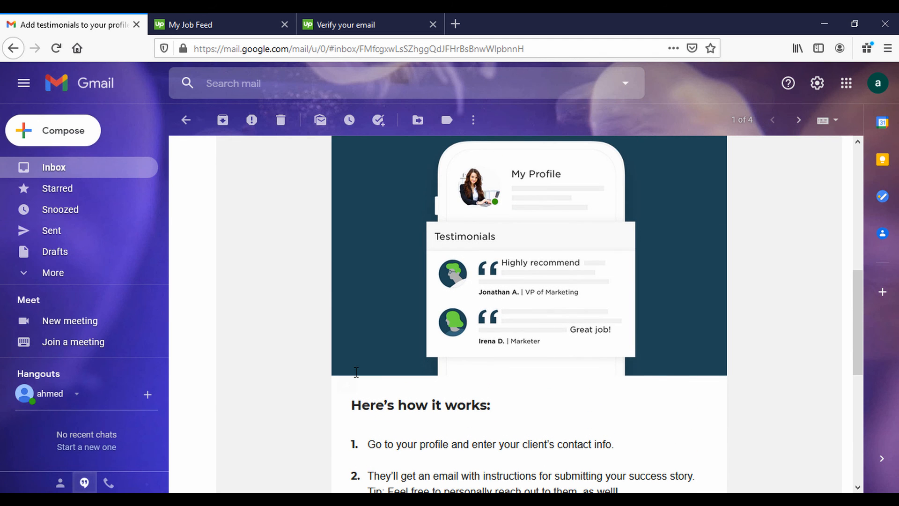
scroll(356, 372, "up", 2)
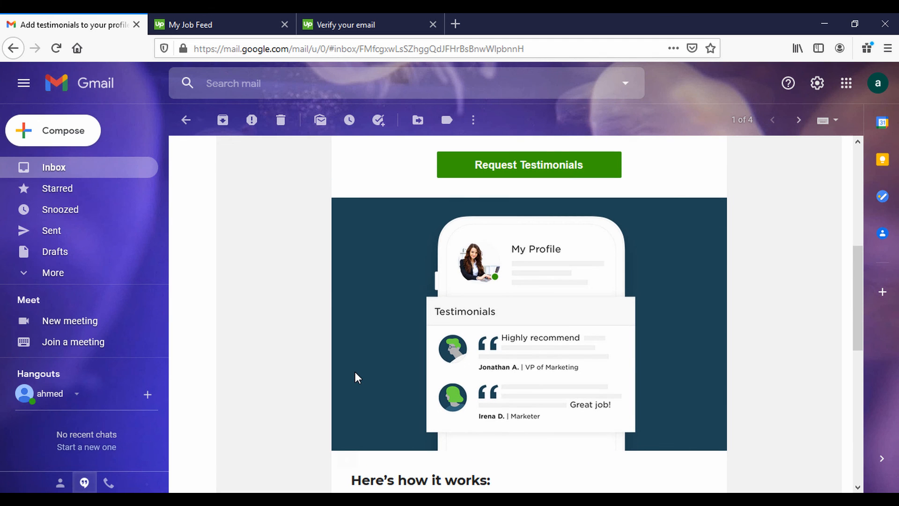
left_click(191, 19)
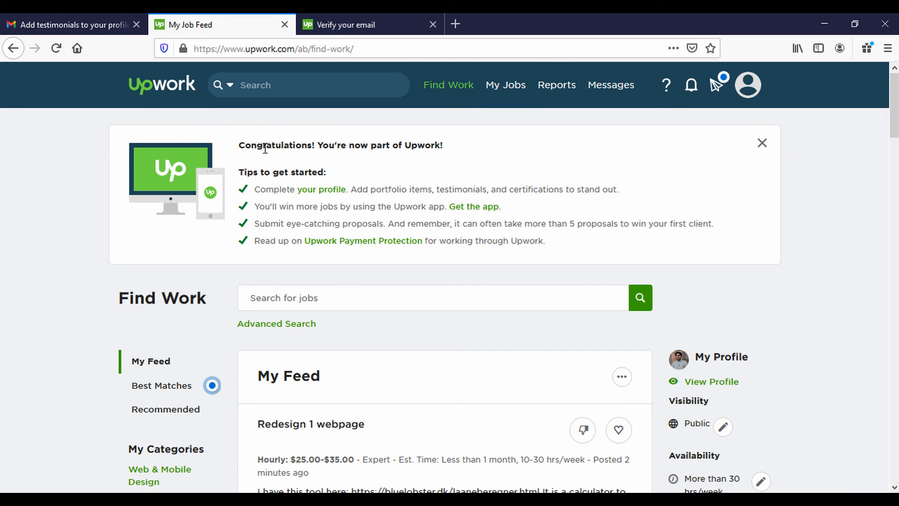
left_click_drag(263, 146, 444, 146)
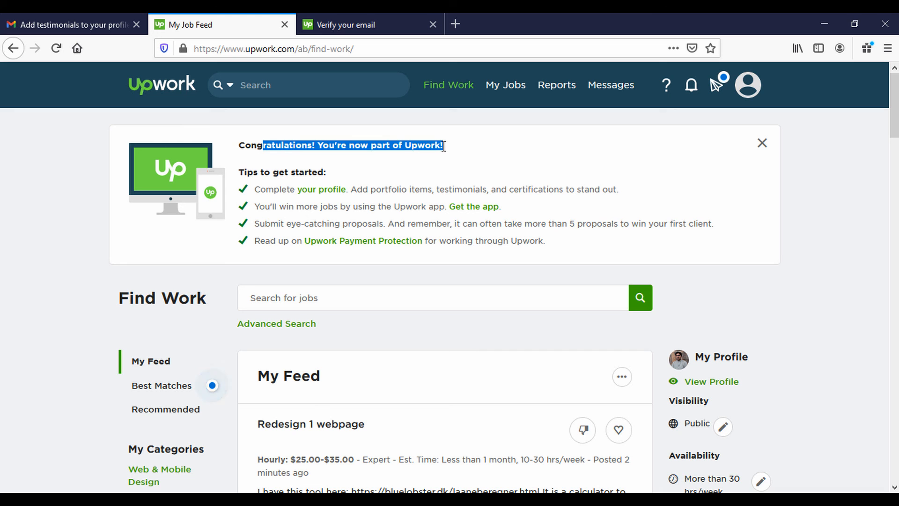
left_click(353, 170)
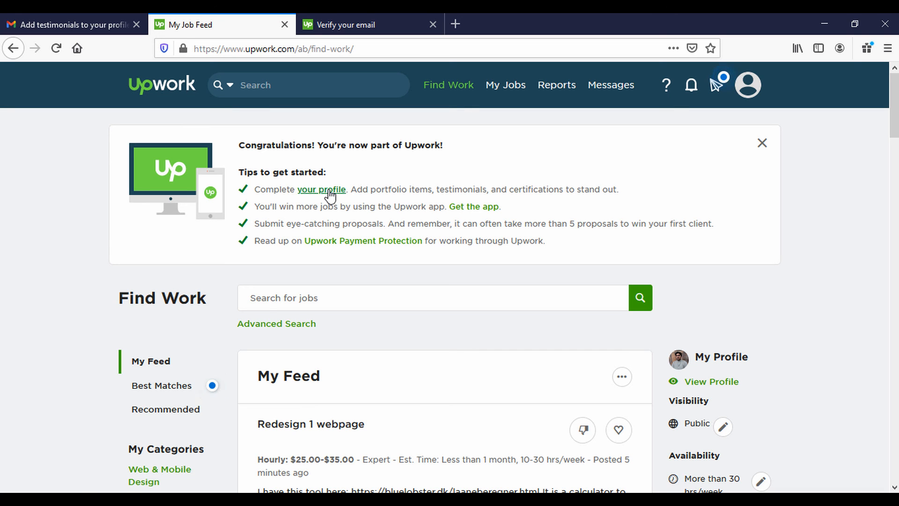